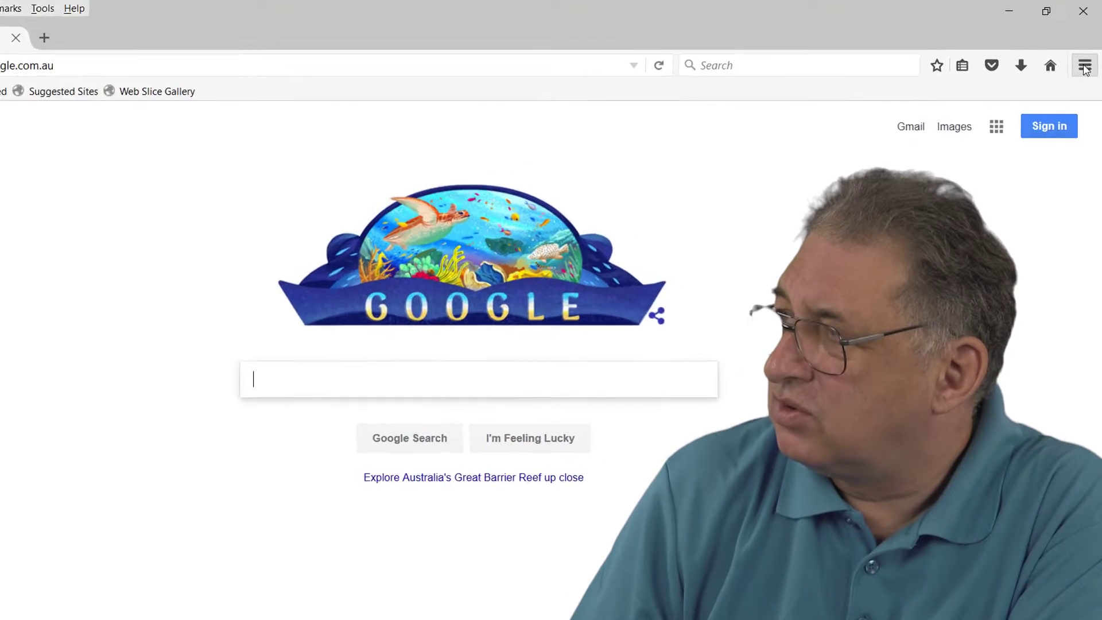
Step: Open Firefox's add-ons manager and search all add-ons for "seo quake"
click(1086, 56)
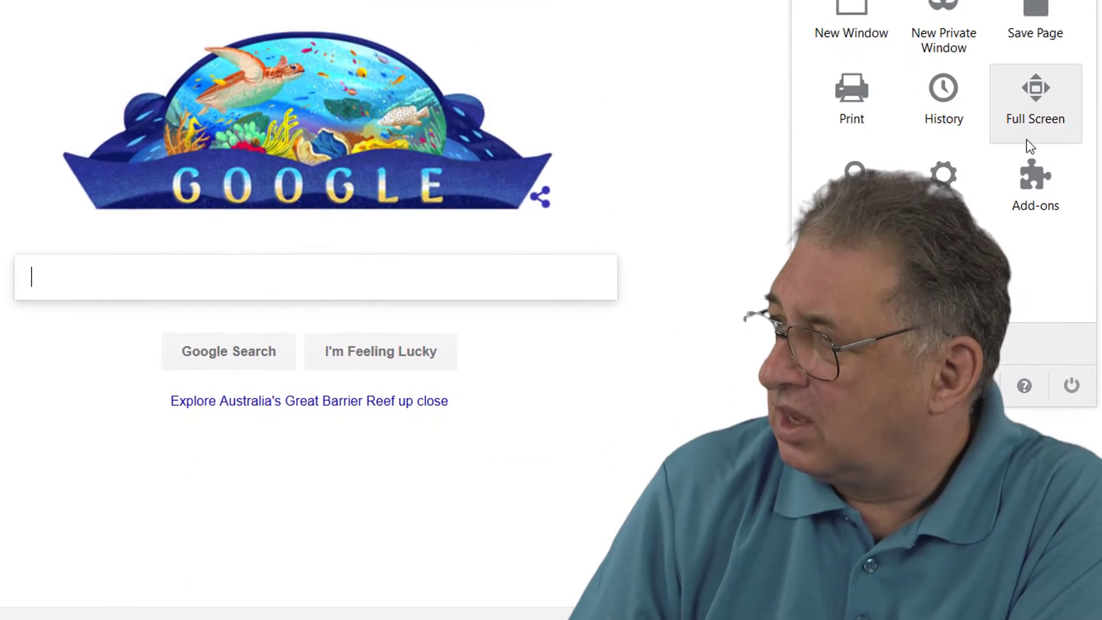
click(1035, 243)
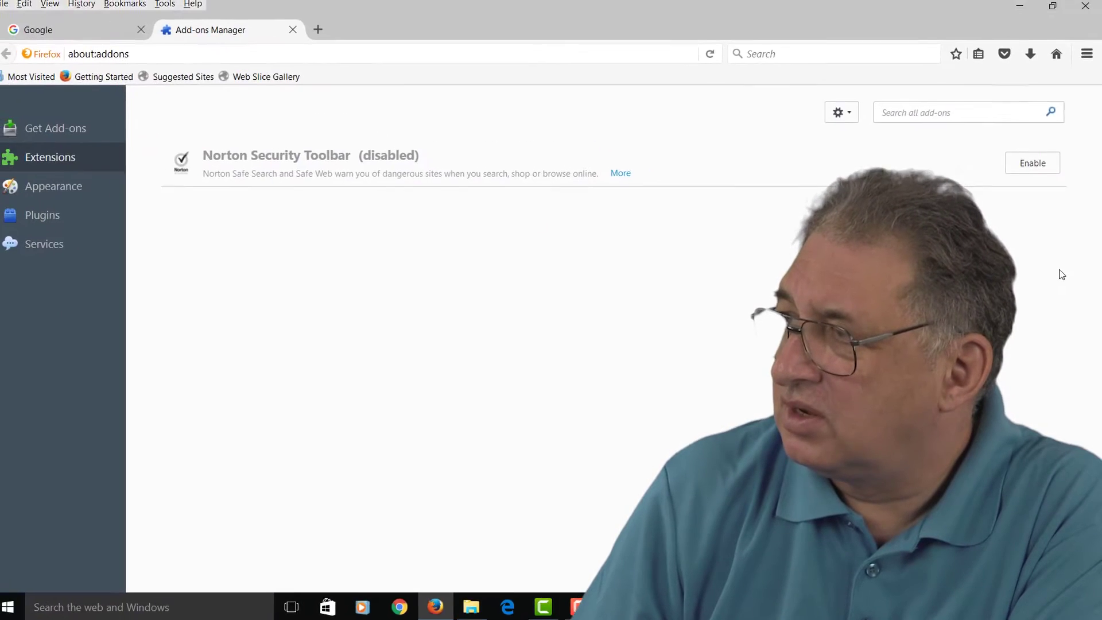
click(728, 152)
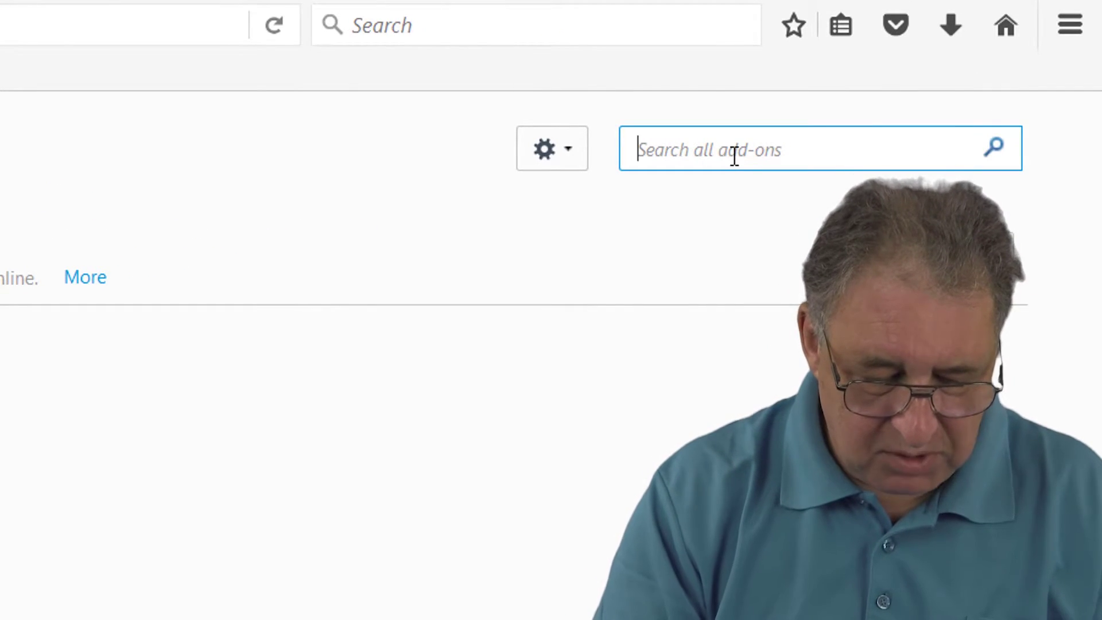
text(seo quake)
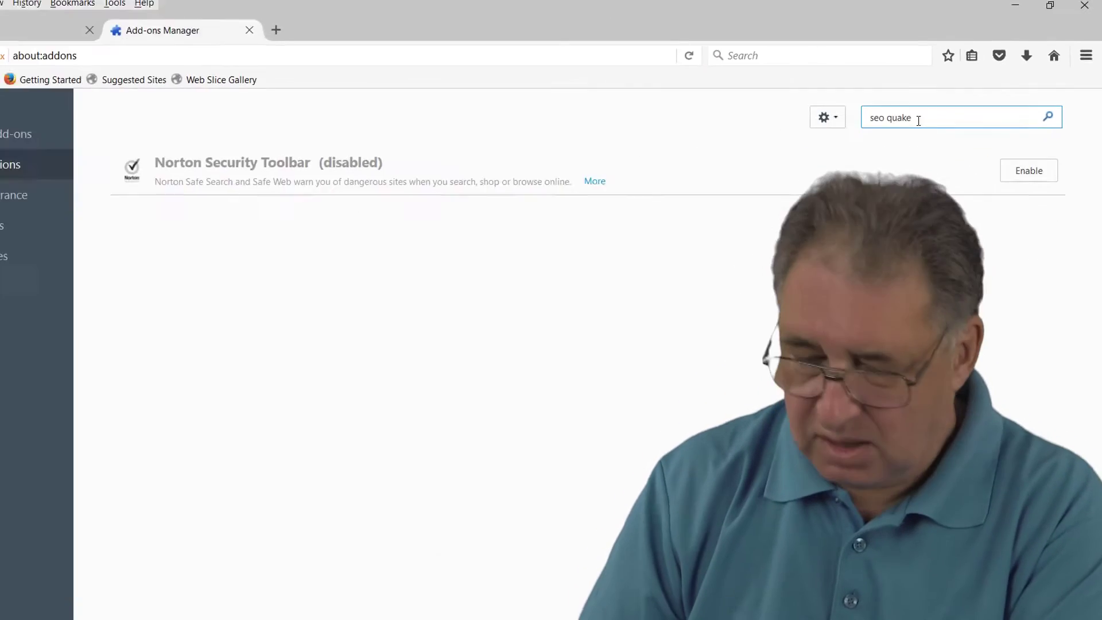
key(Return)
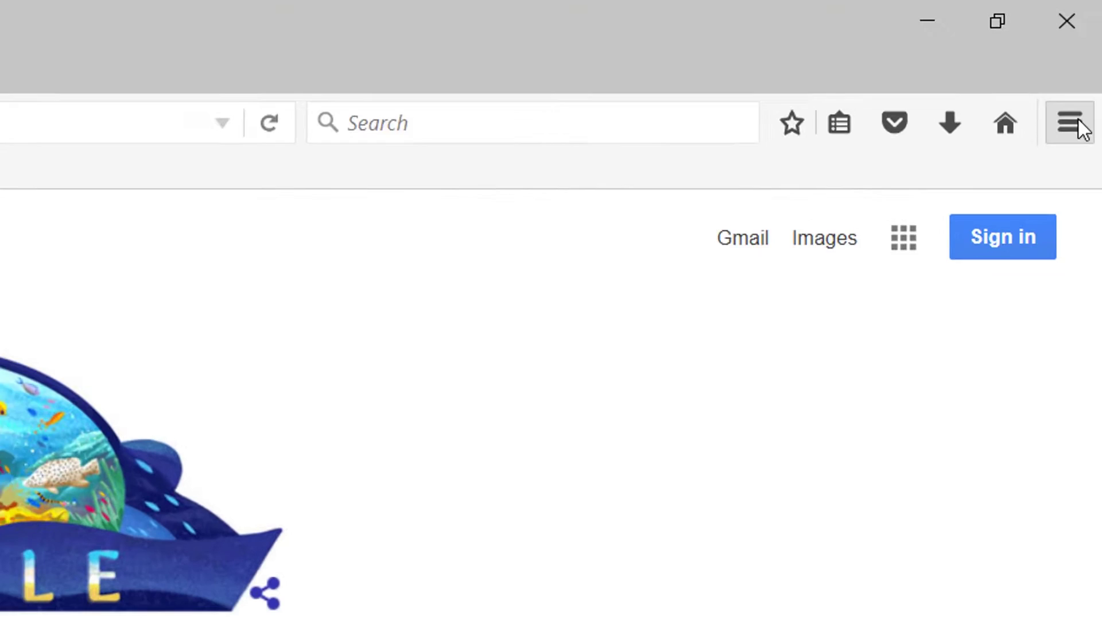
Step: Open the SEO Quake panel for the Google page, show its settings and dismiss the what's new notice
click(1078, 121)
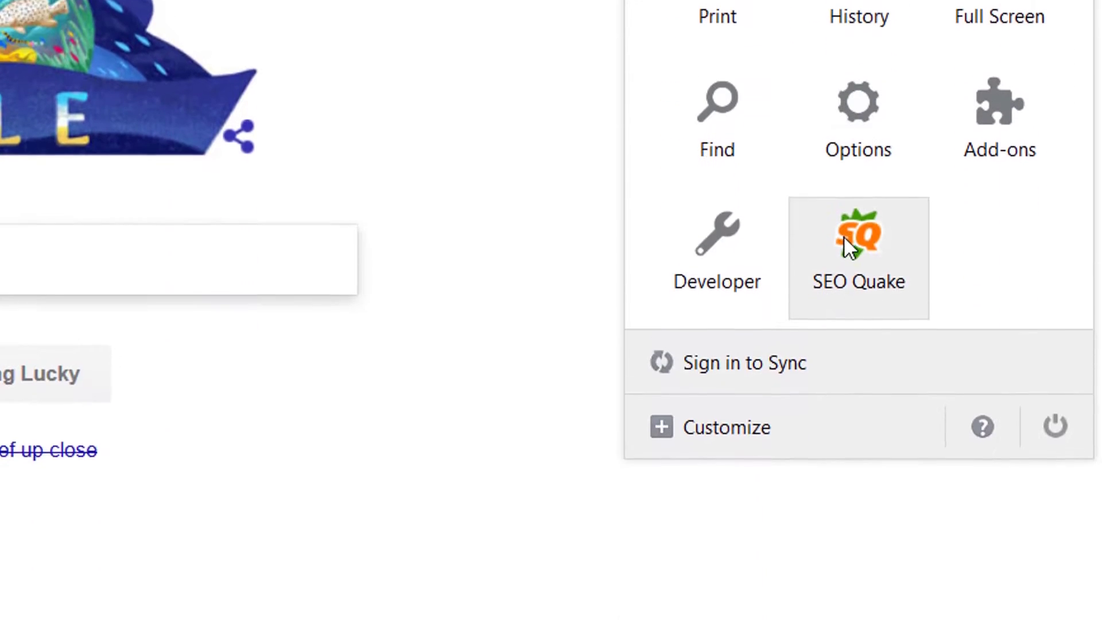
click(849, 190)
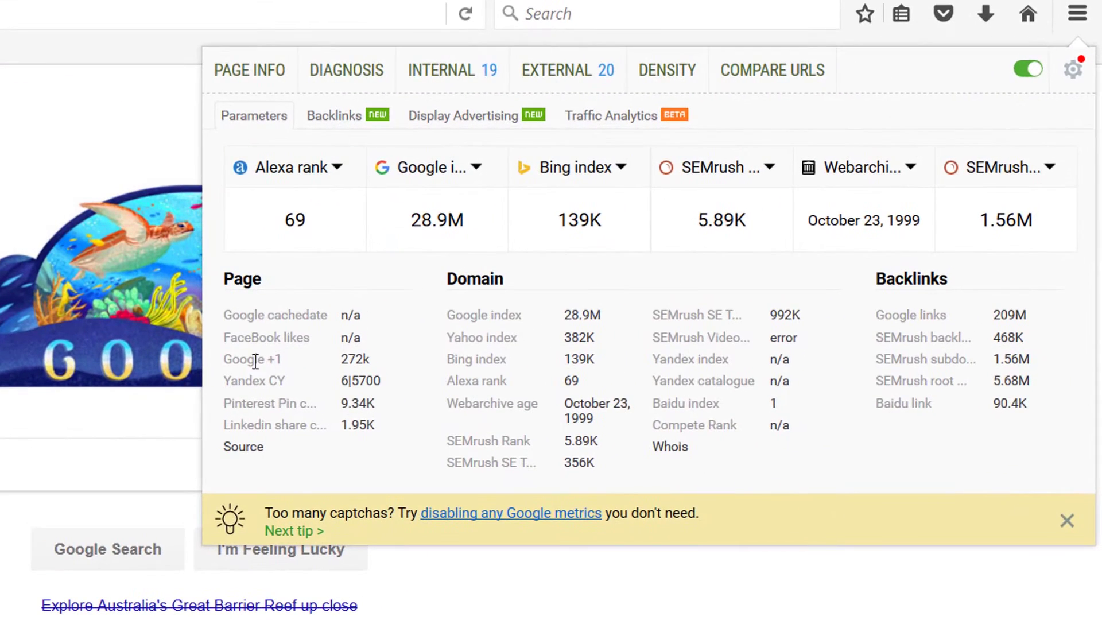
mouse_move(466, 222)
click(1073, 70)
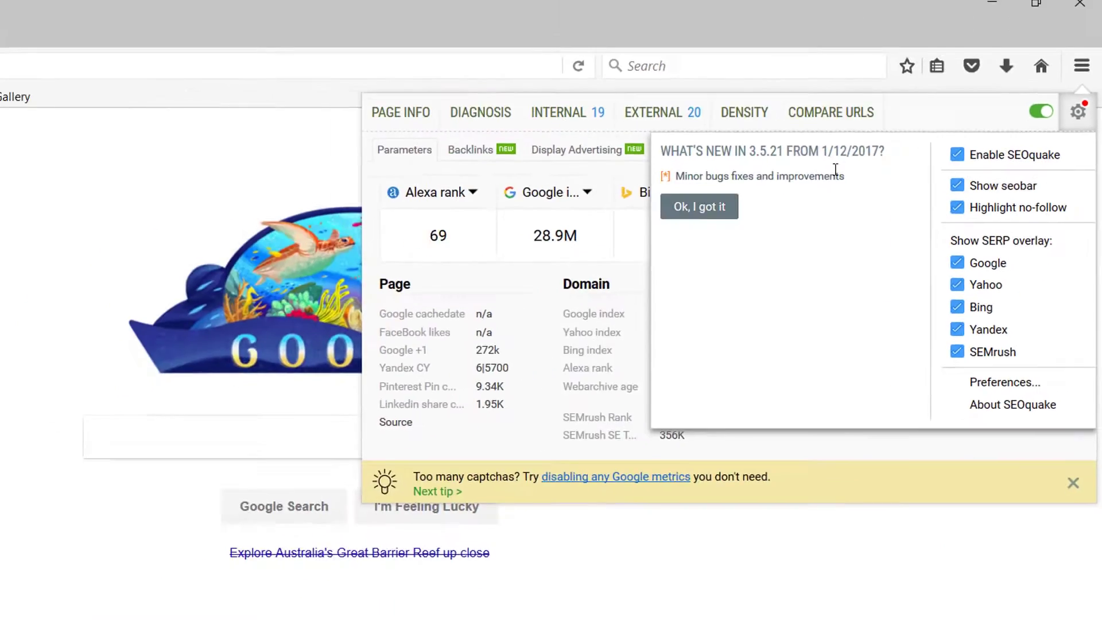
click(745, 205)
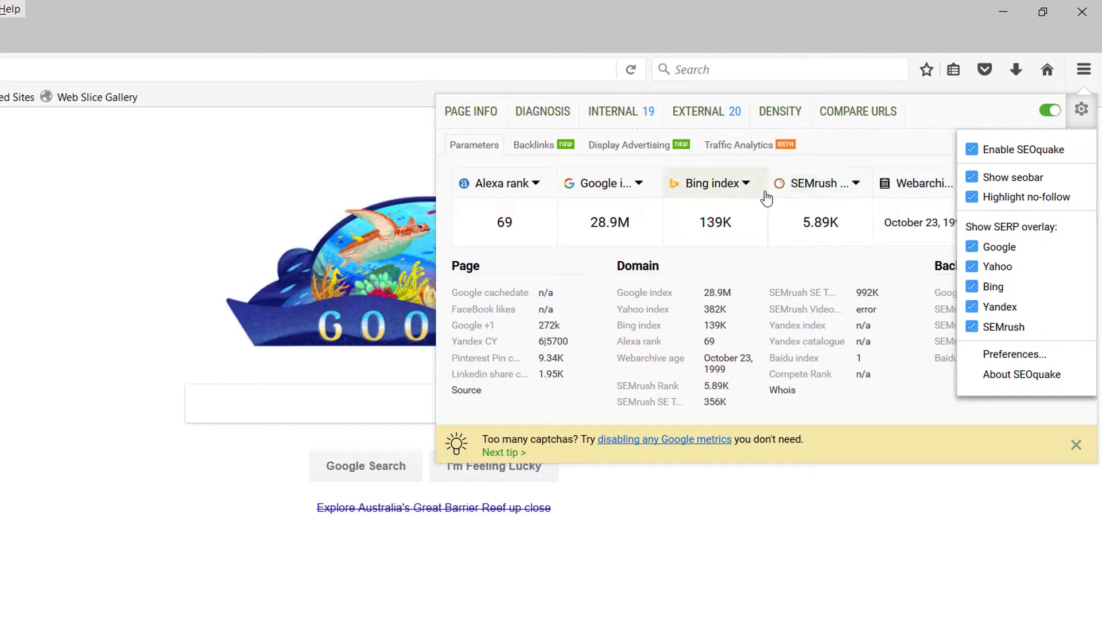
Step: View the full SEOquake Page Info report for the Google page and close it
click(906, 149)
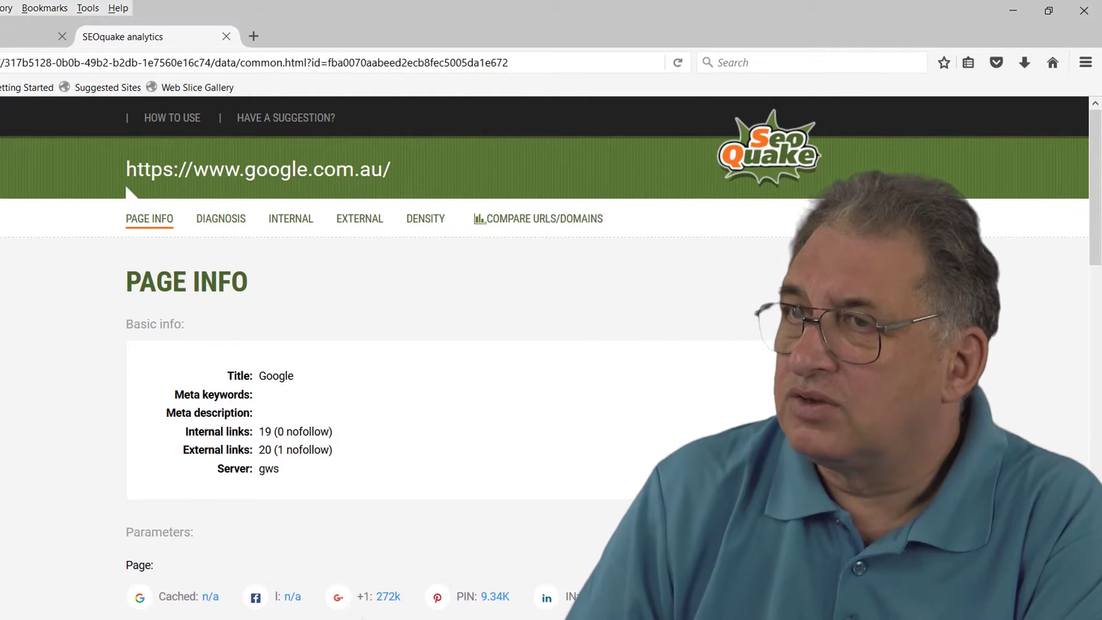
click(226, 36)
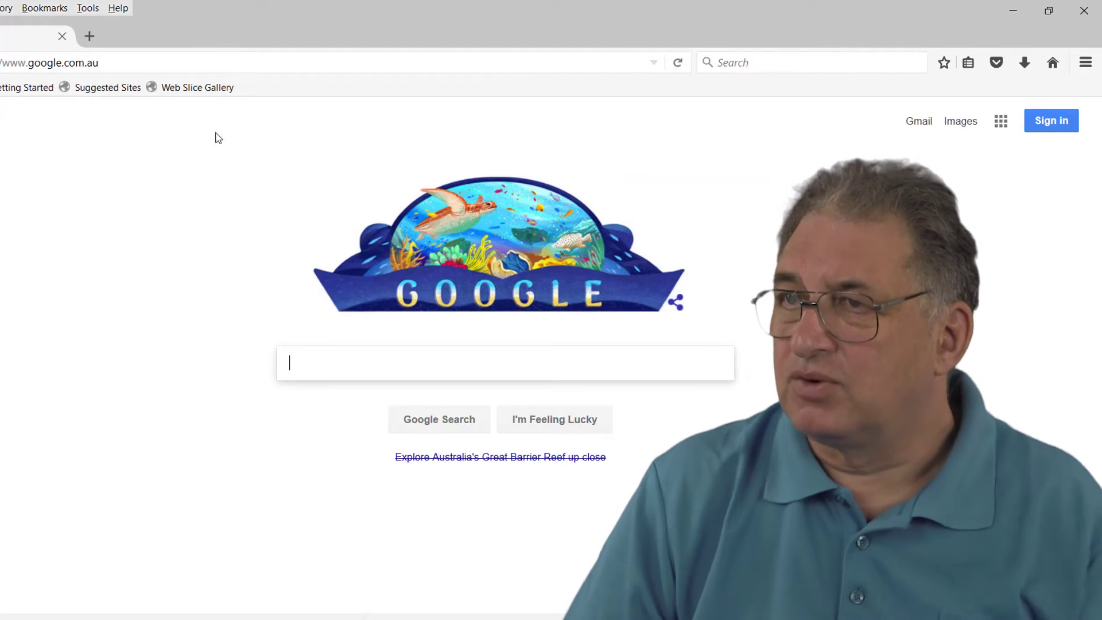
click(34, 62)
text(w)
text(ww)
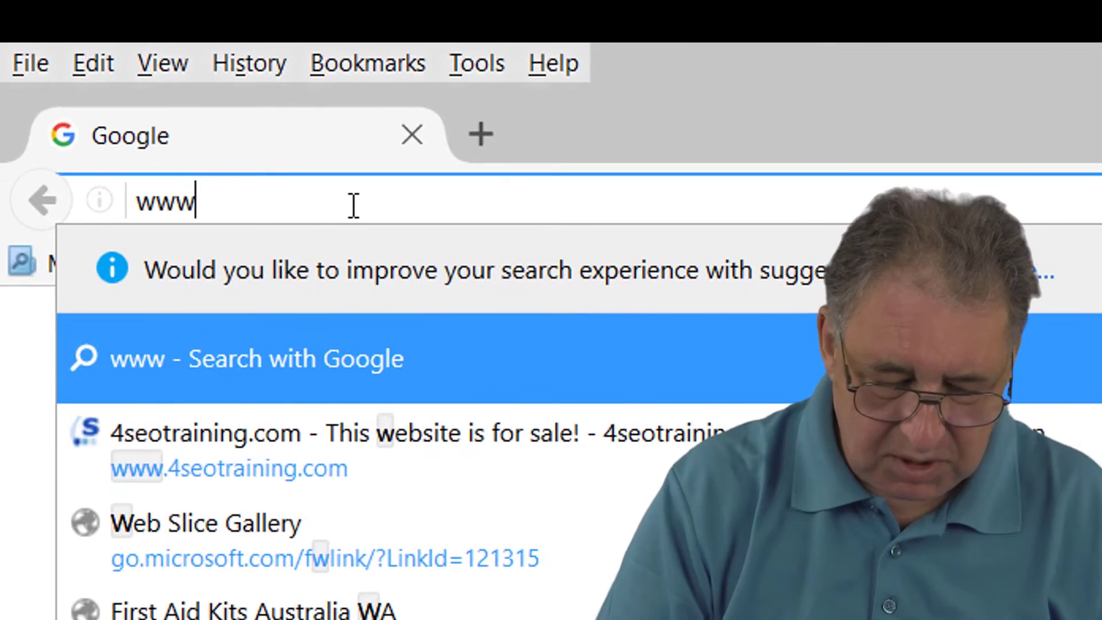
text(.4seotraining)
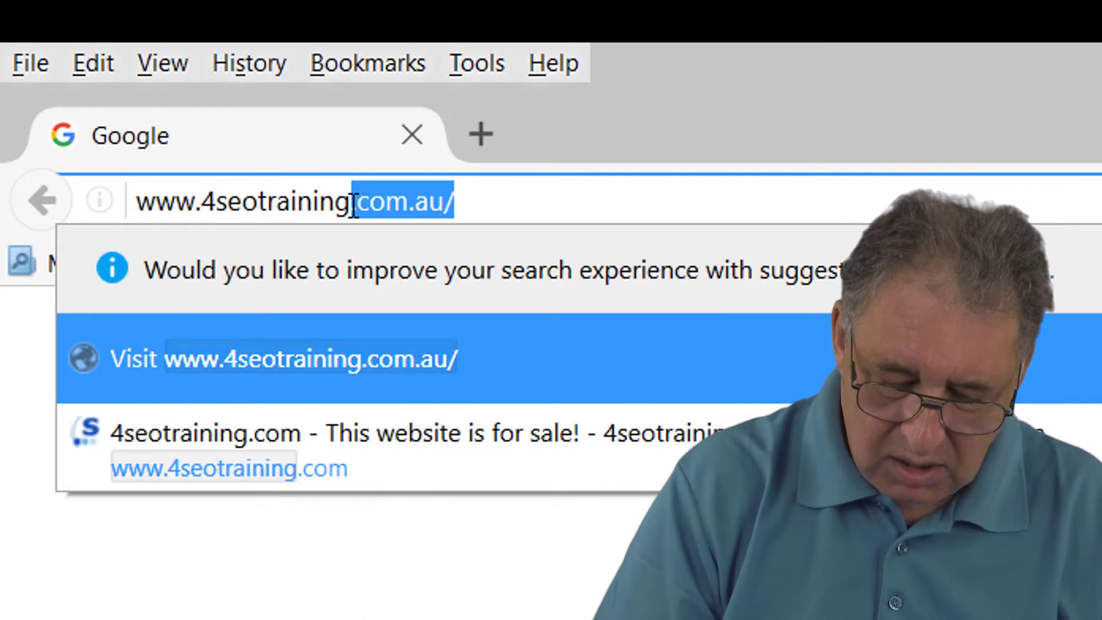
text(.com.au)
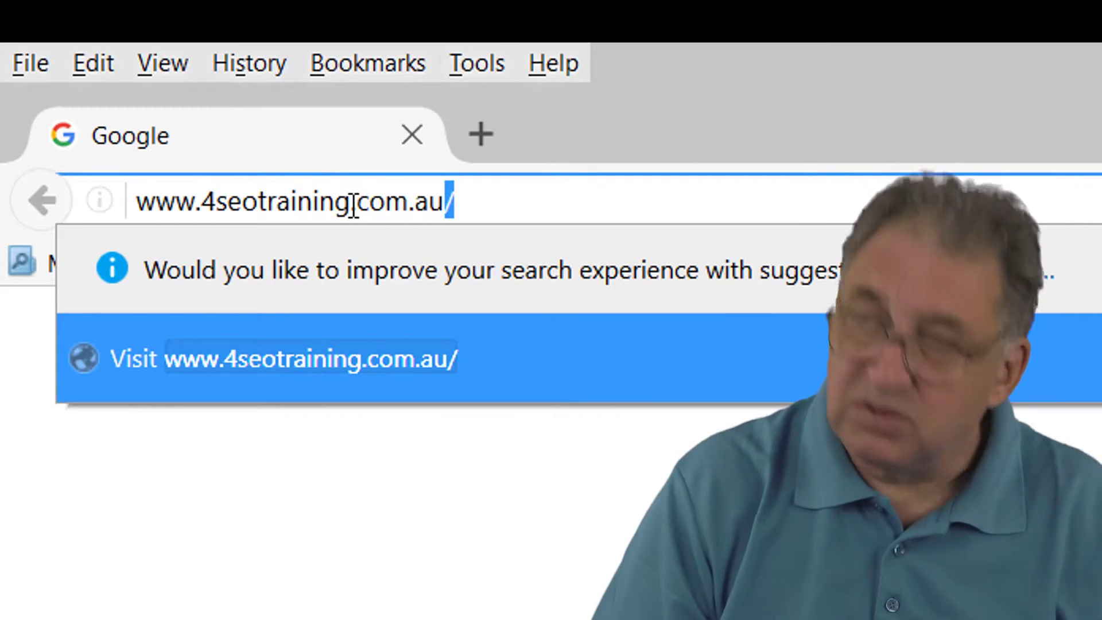
key(Return)
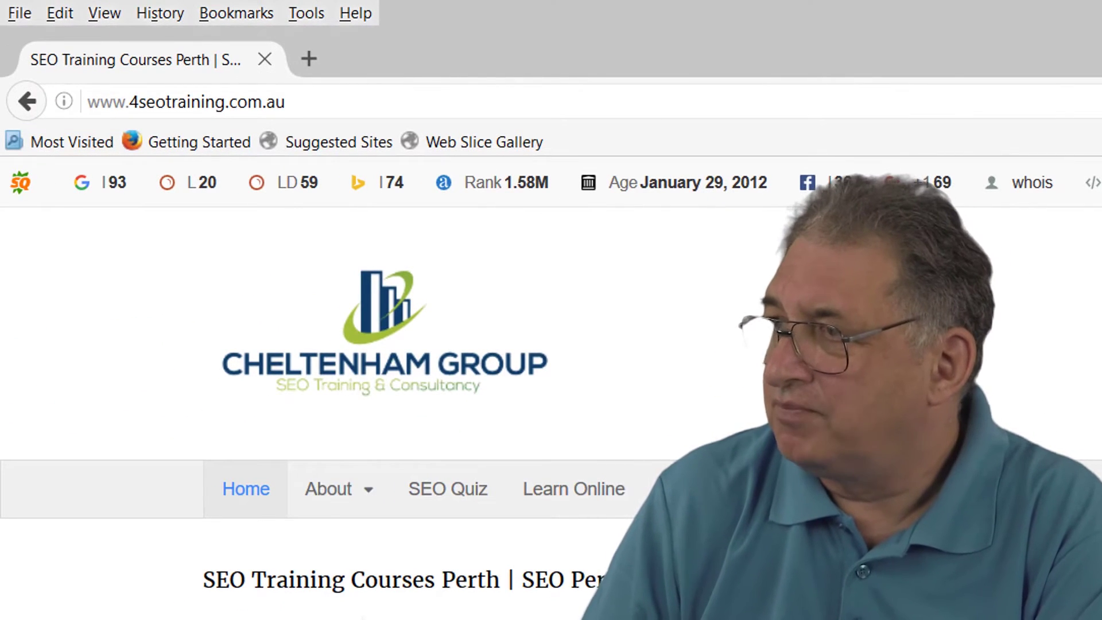
Step: Examine the site's search index, backlink, Alexa rank, Webarchive age and social metrics in the SEOquake bar
mouse_move(106, 192)
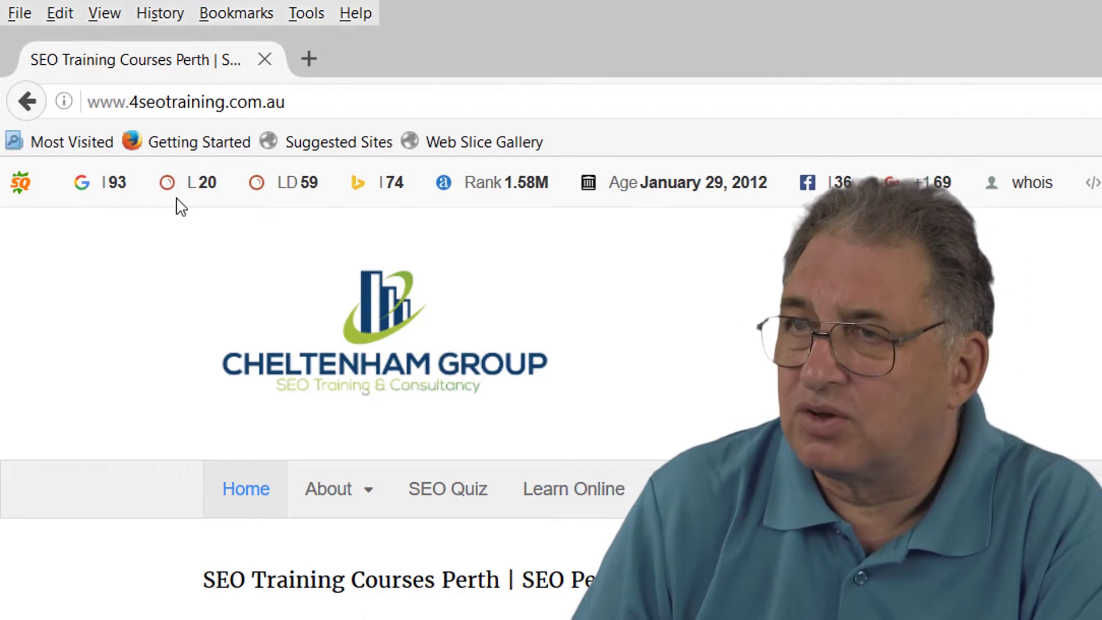
mouse_move(301, 196)
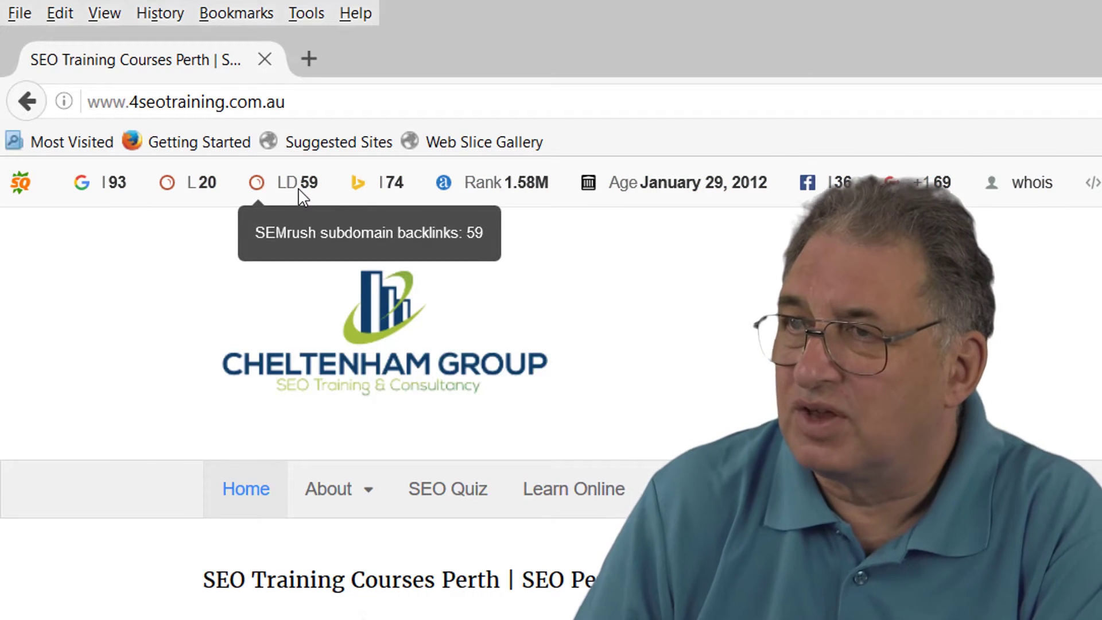
mouse_move(373, 192)
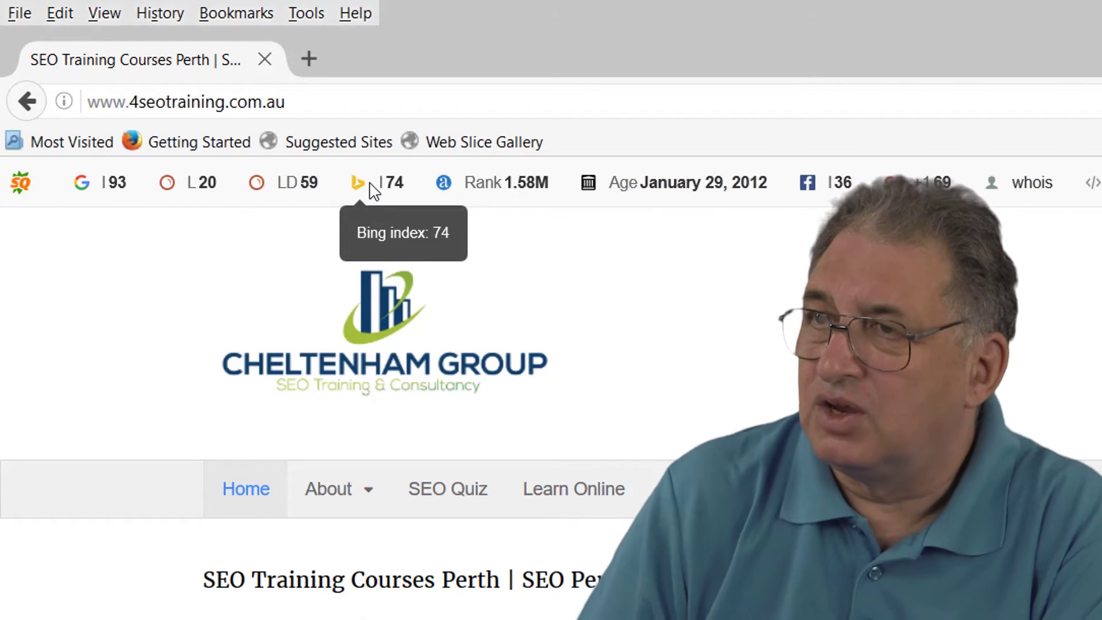
mouse_move(484, 191)
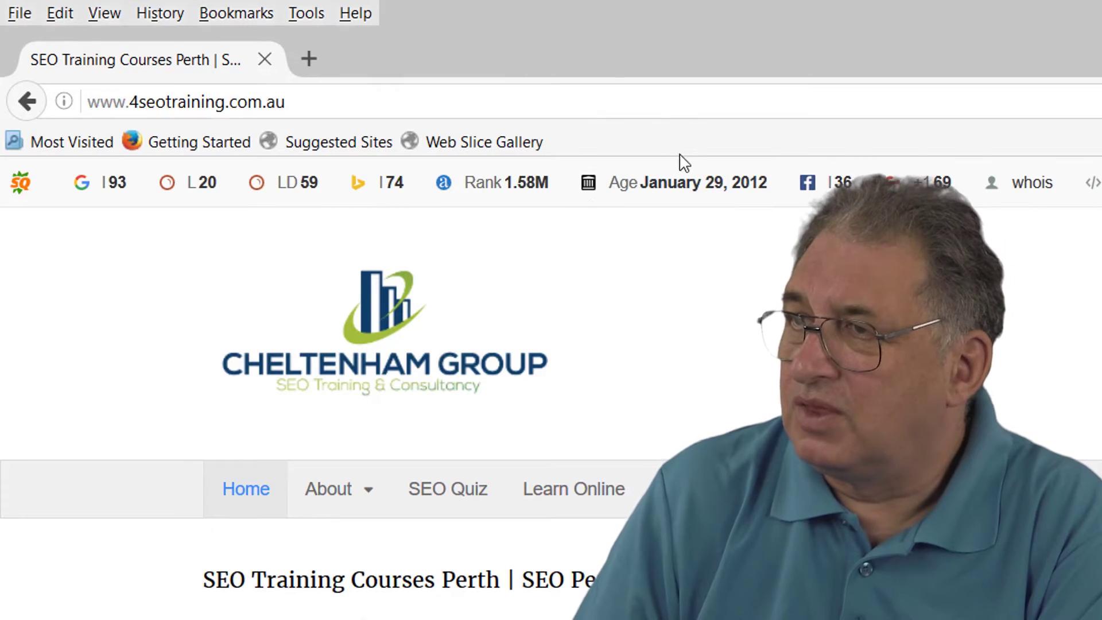
mouse_move(682, 197)
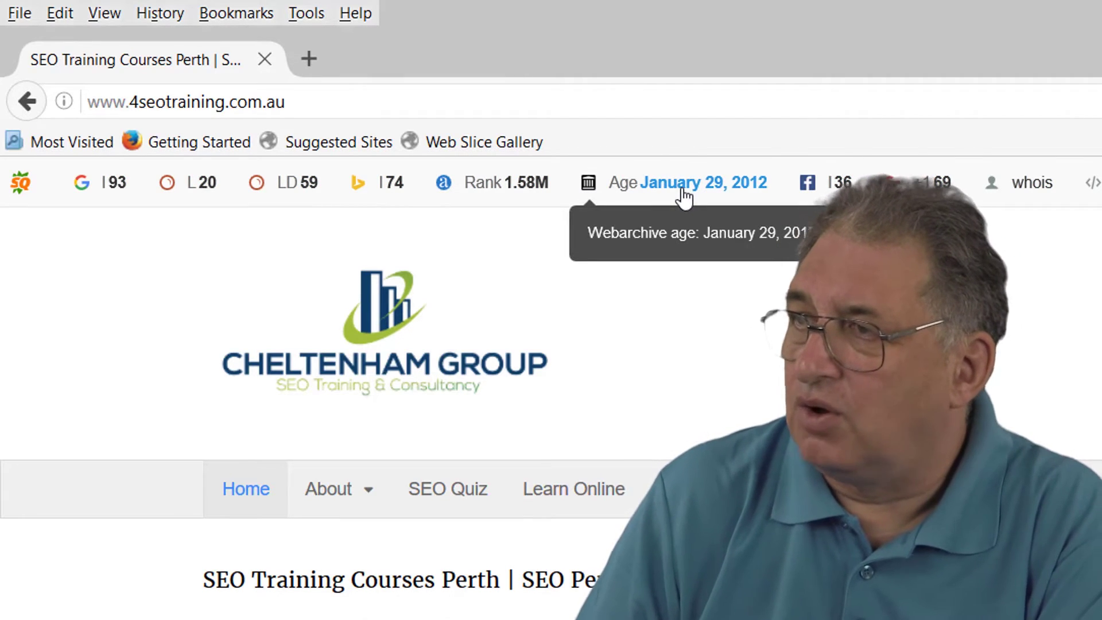
mouse_move(826, 185)
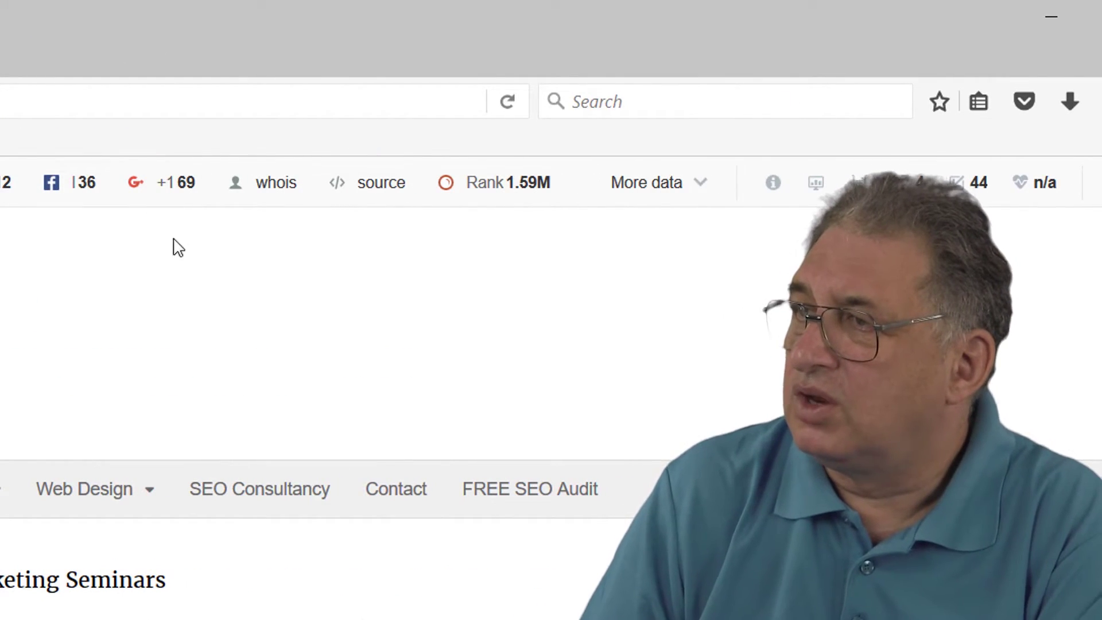
mouse_move(180, 189)
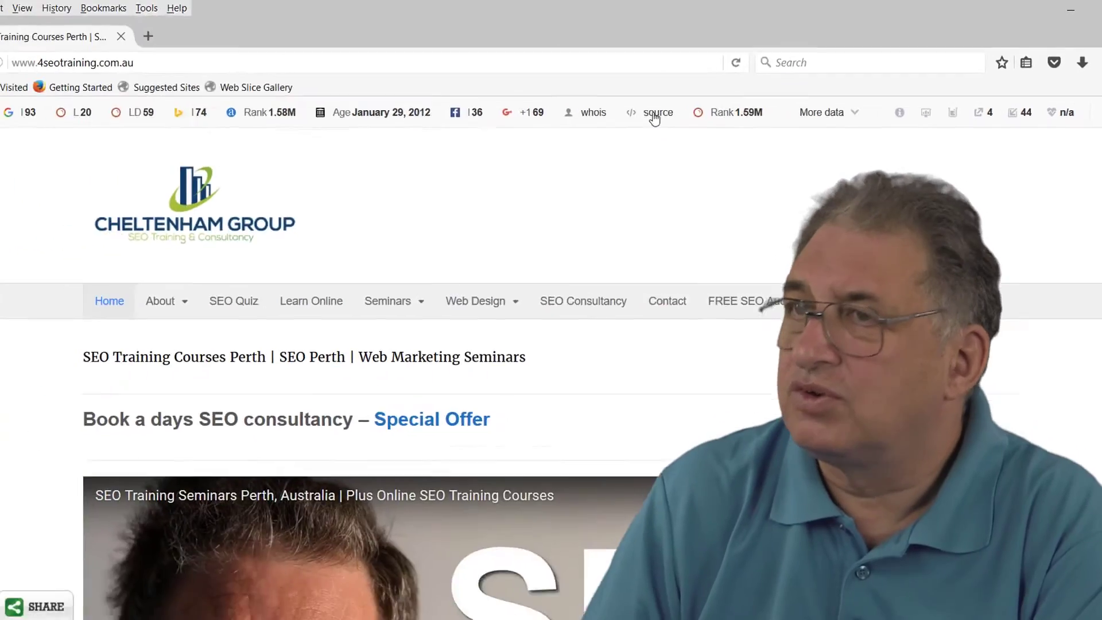
Step: View the site's page source from the SEOquake bar and close it
click(442, 169)
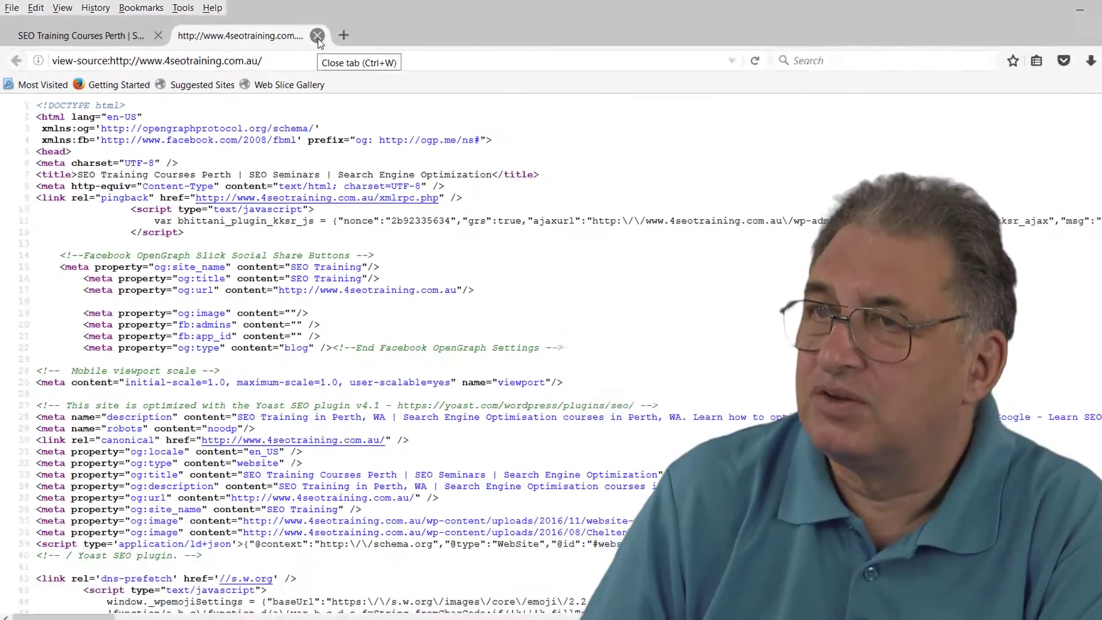
click(317, 36)
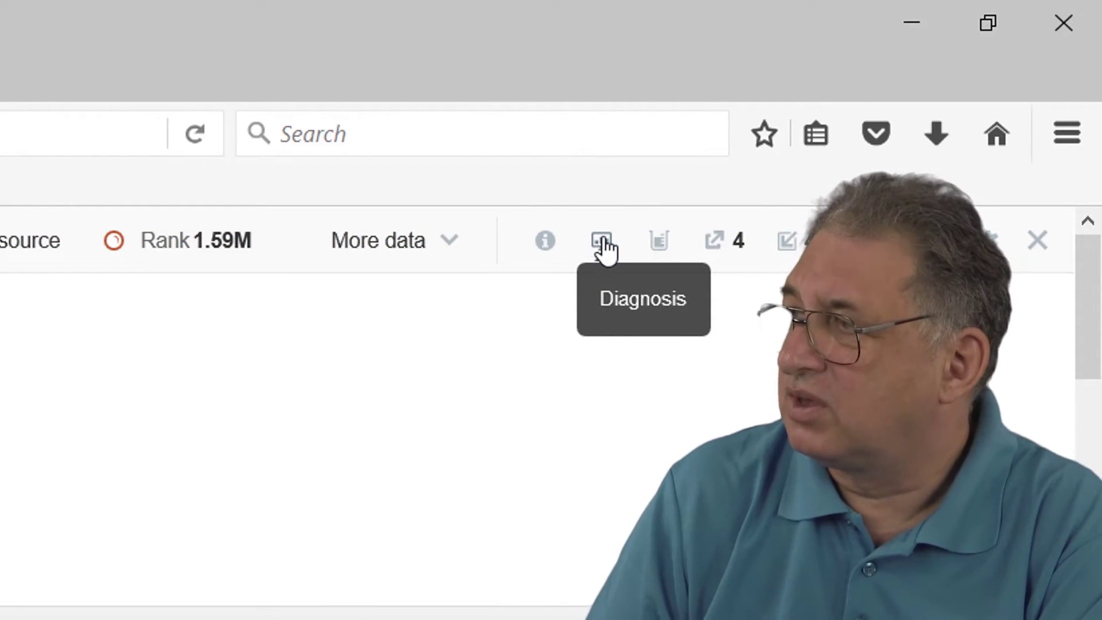
Step: Open the SEOquake Diagnosis report for the site and examine the URL, canonical, title, meta and headings checks
click(602, 243)
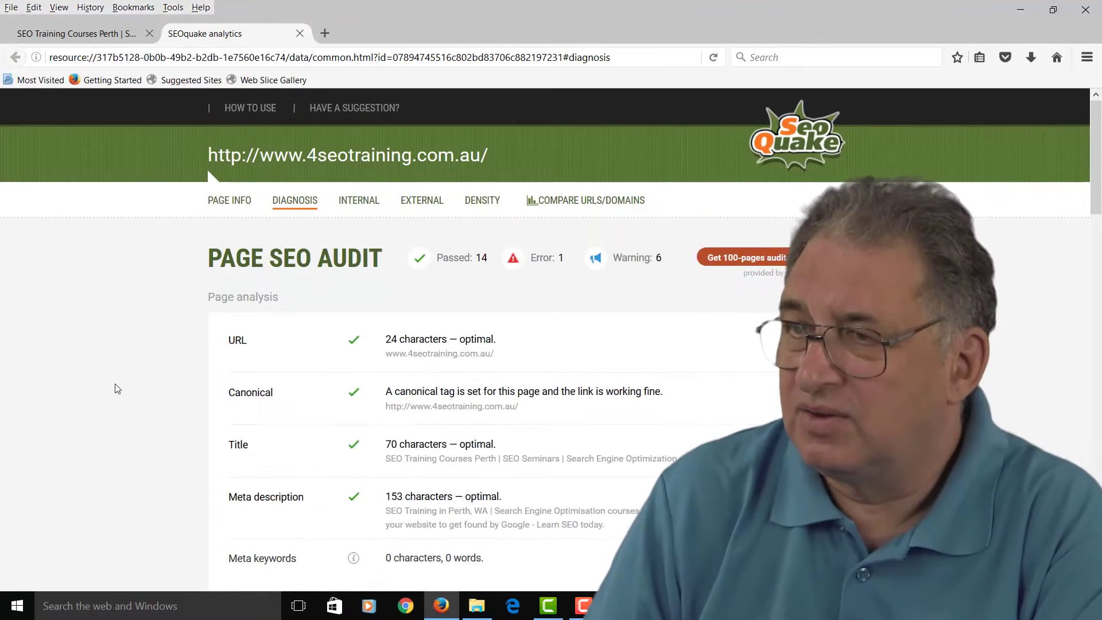
scroll(110, 386, down, 3)
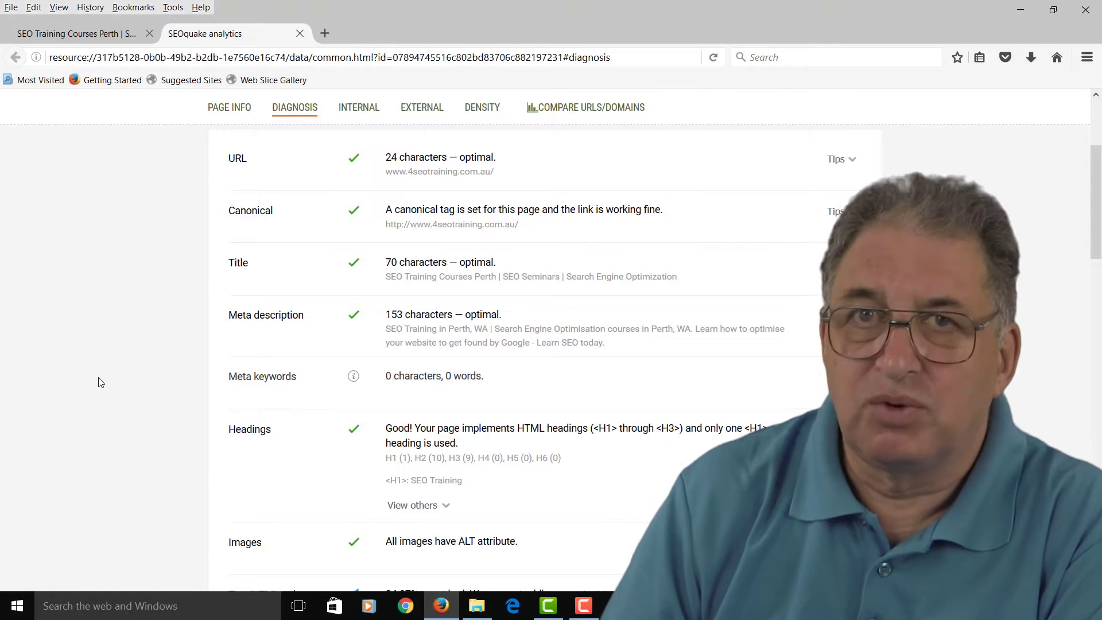
scroll(100, 383, up, 2)
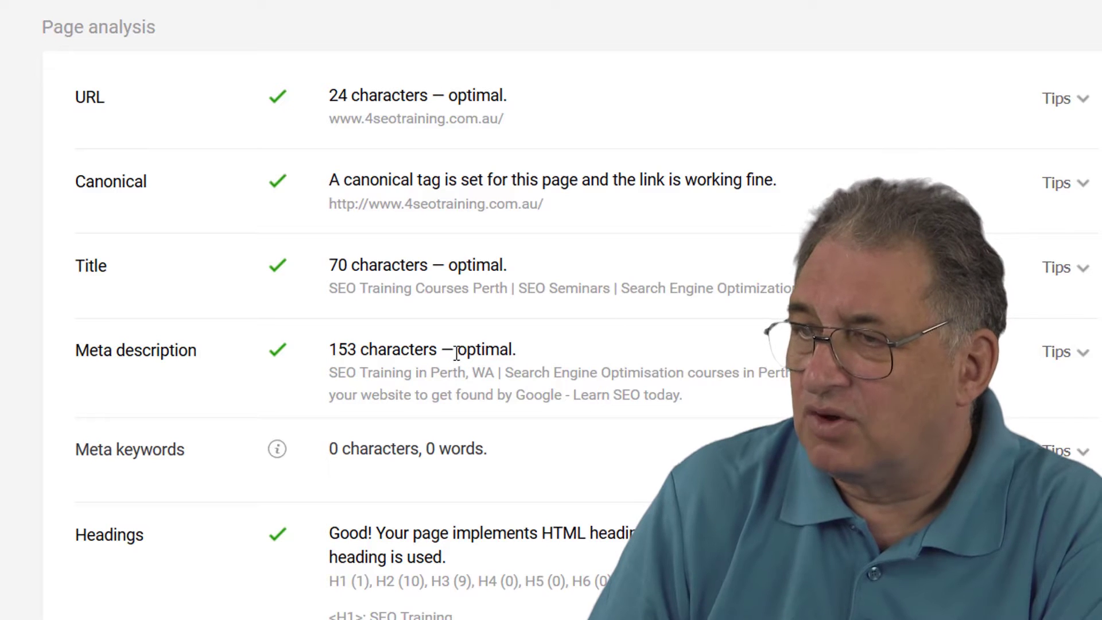
scroll(339, 228, down, 5)
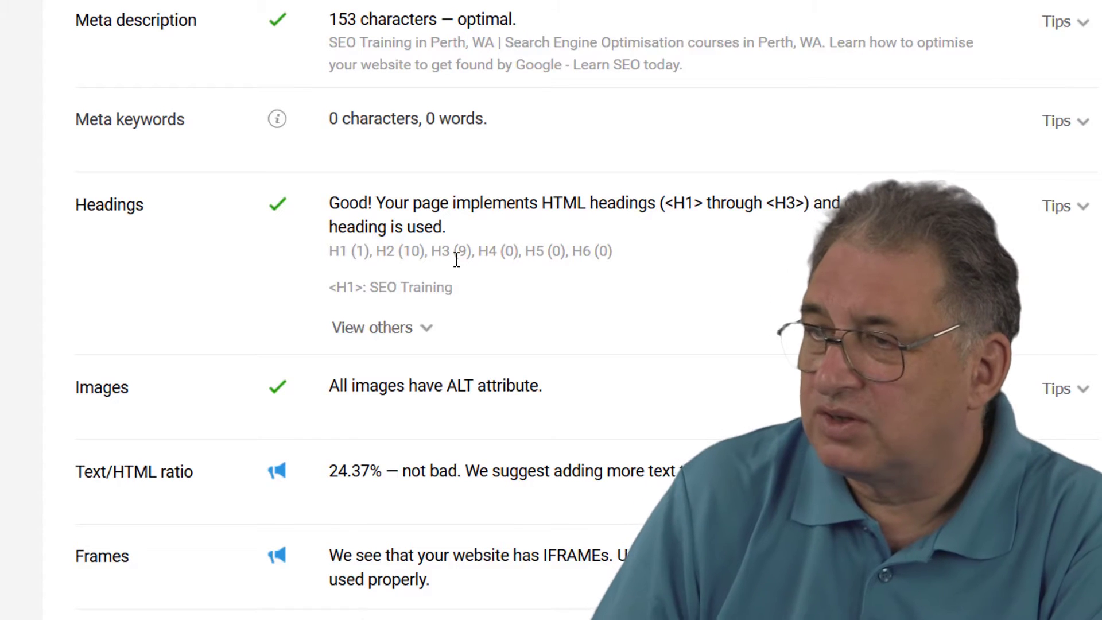
scroll(457, 260, down, 3)
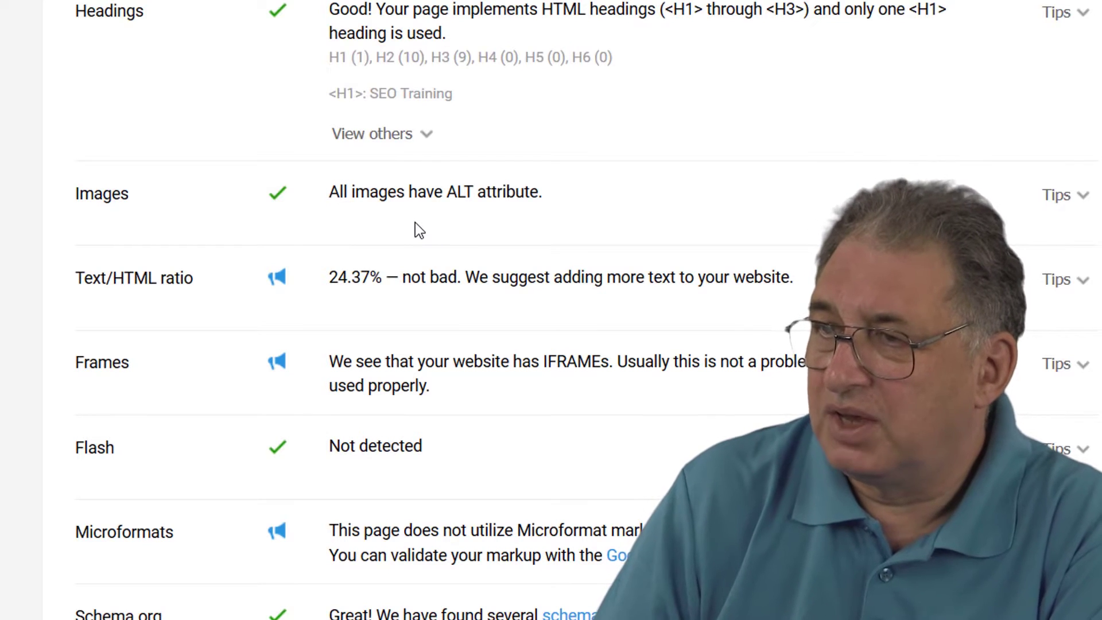
Step: Examine the remaining page analysis checks, from images and text/HTML ratio through frames, Flash and markup to Twitter Card
scroll(415, 230, down, 3)
scroll(377, 136, down, 2)
scroll(391, 161, up, 2)
scroll(351, 60, down, 1)
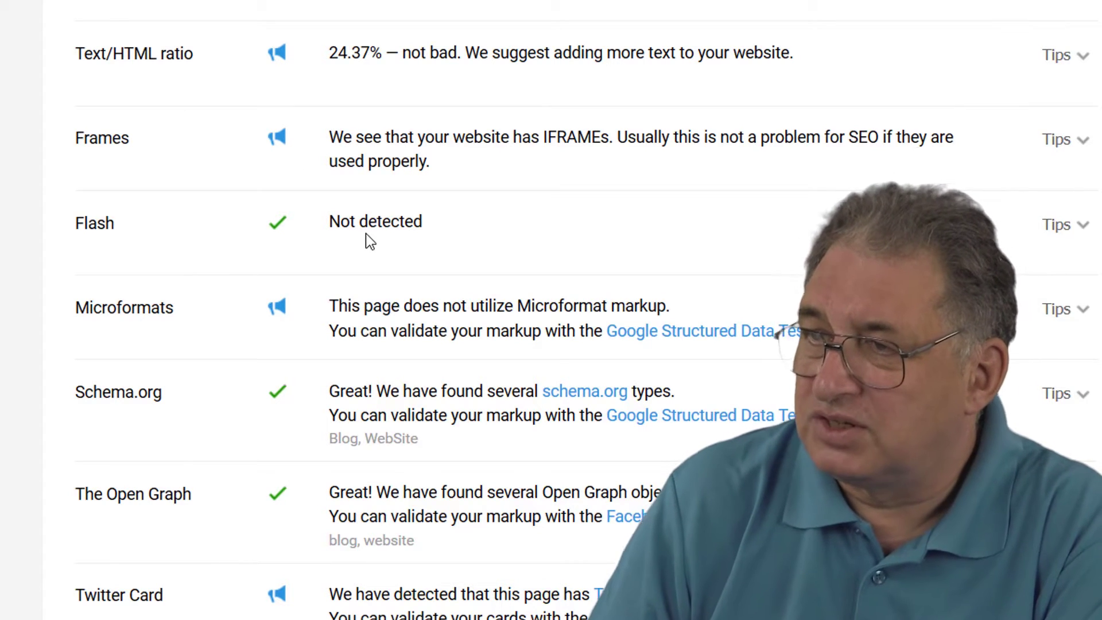
scroll(369, 241, down, 4)
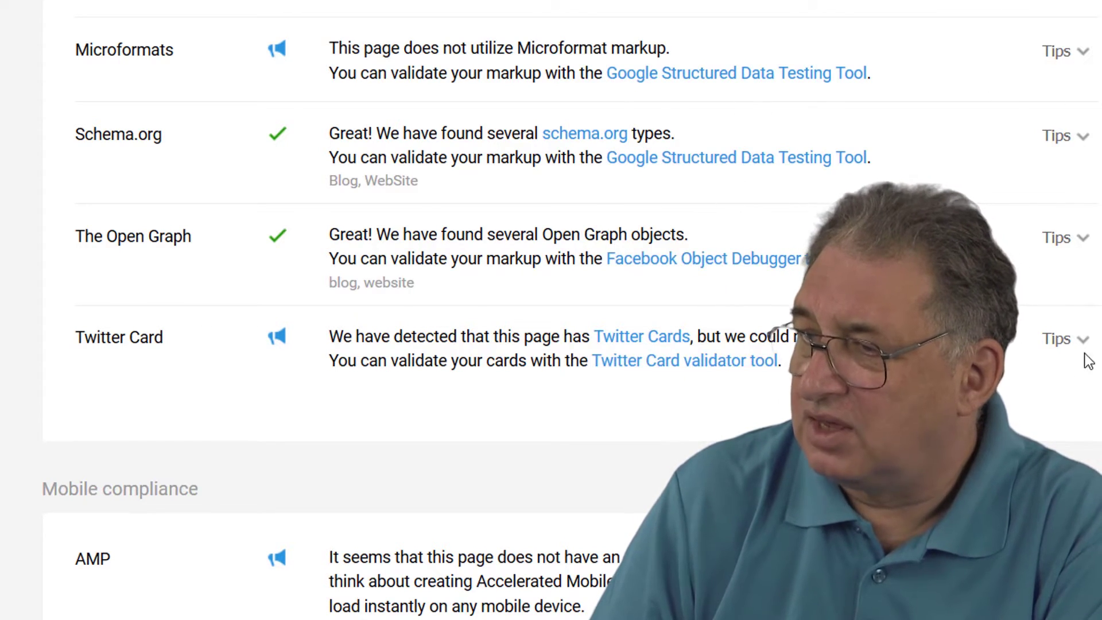
Step: Examine the audit's mobile compliance and site compliance checks, from AMP and robots.txt through Google Analytics and favicon
scroll(1061, 372, down, 2)
scroll(1061, 372, down, 5)
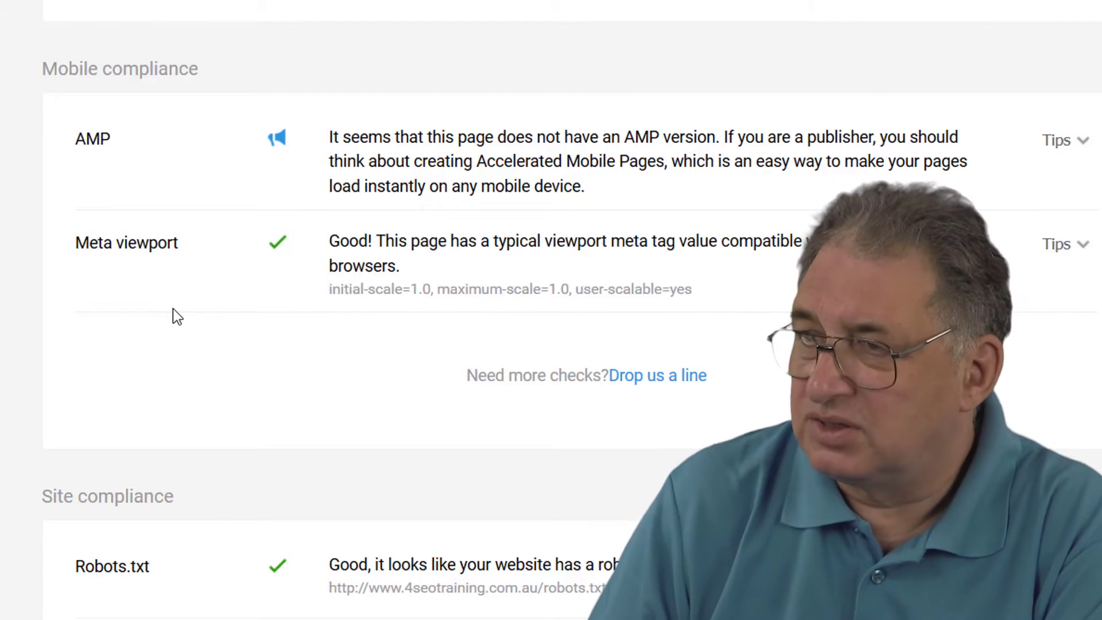
scroll(173, 314, down, 8)
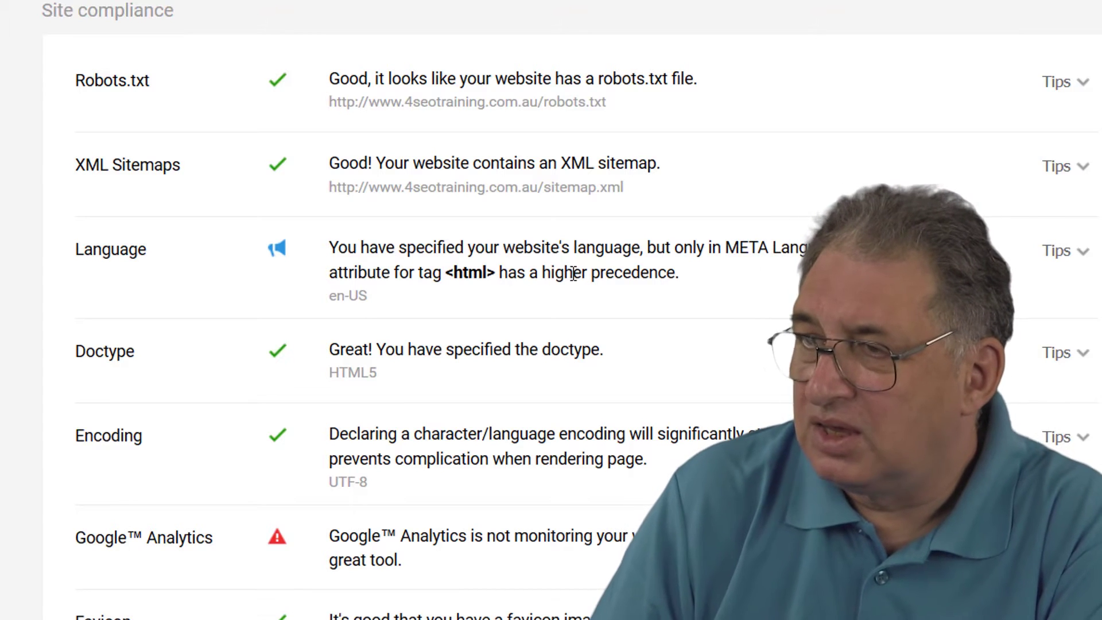
scroll(554, 268, down, 4)
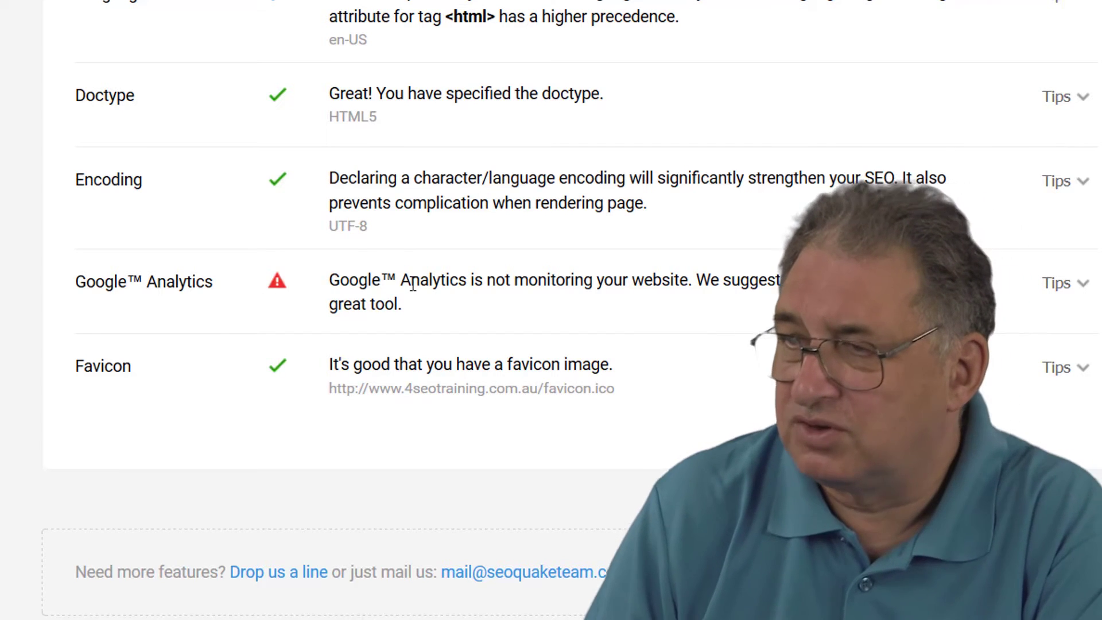
scroll(413, 284, down, 2)
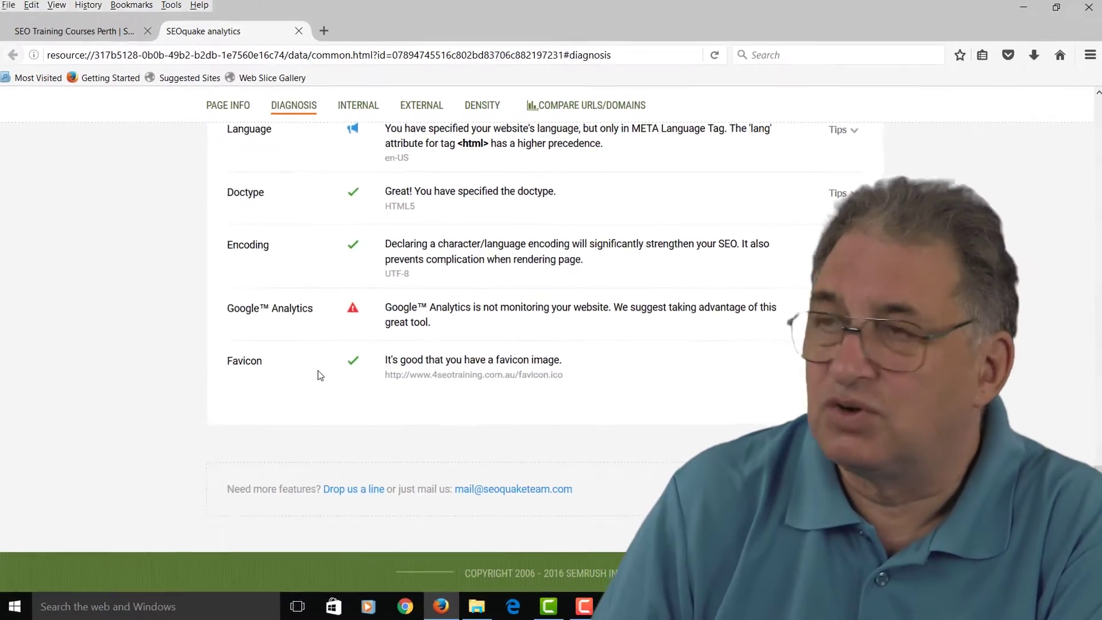
Step: Review the passed, error and warning totals and the page analysis checks of the SEO audit again, and close the report
scroll(318, 373, up, 10)
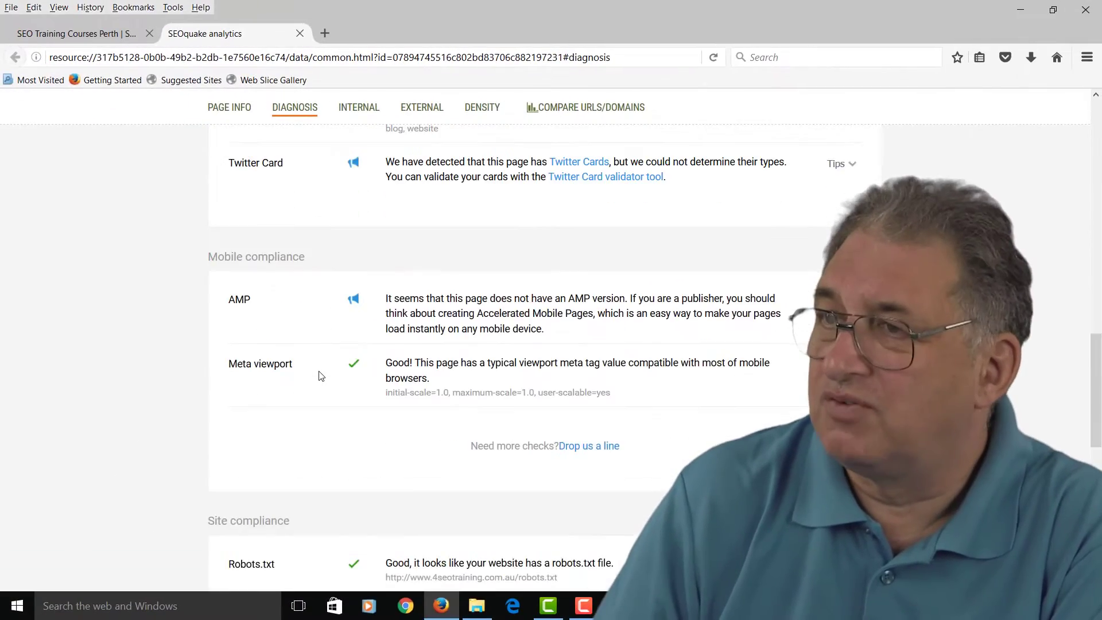
scroll(320, 376, up, 15)
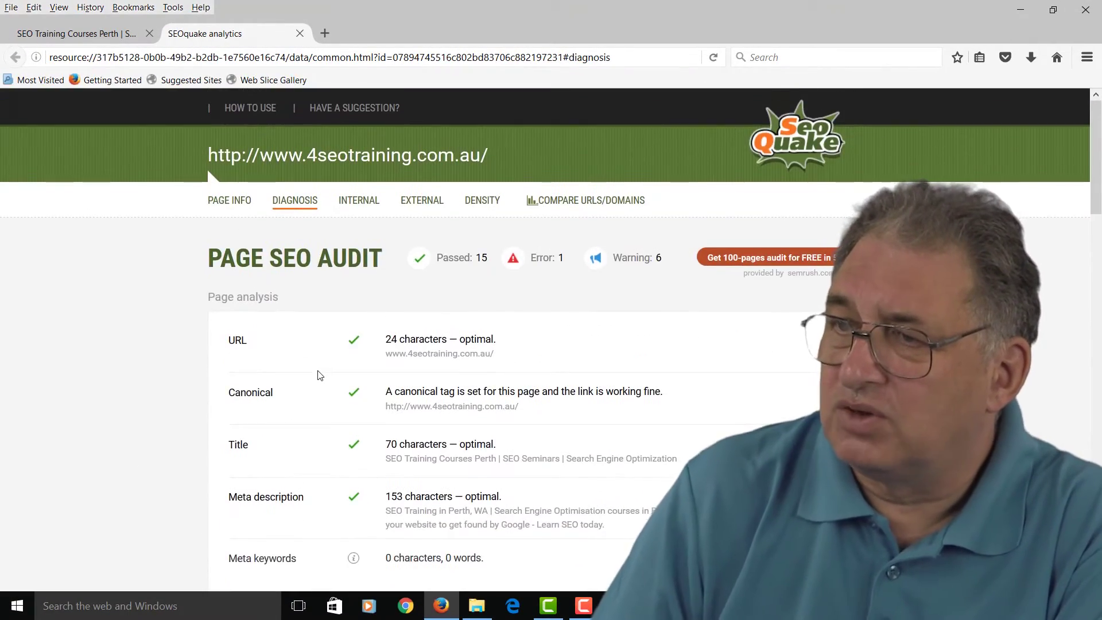
scroll(320, 375, down, 5)
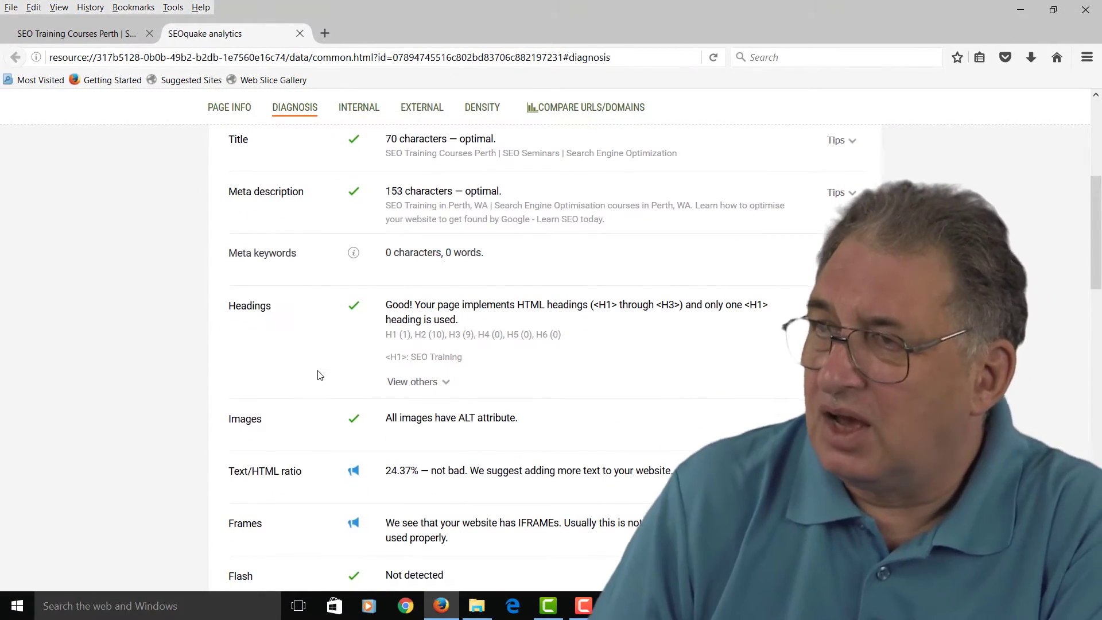
scroll(320, 376, up, 3)
scroll(319, 376, up, 2)
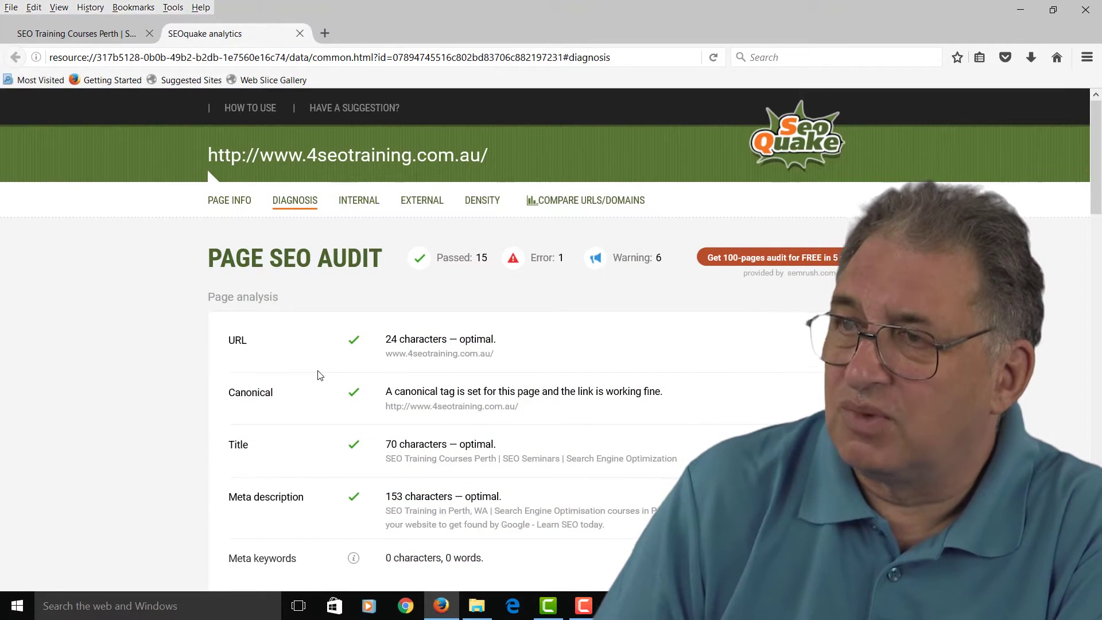
click(300, 33)
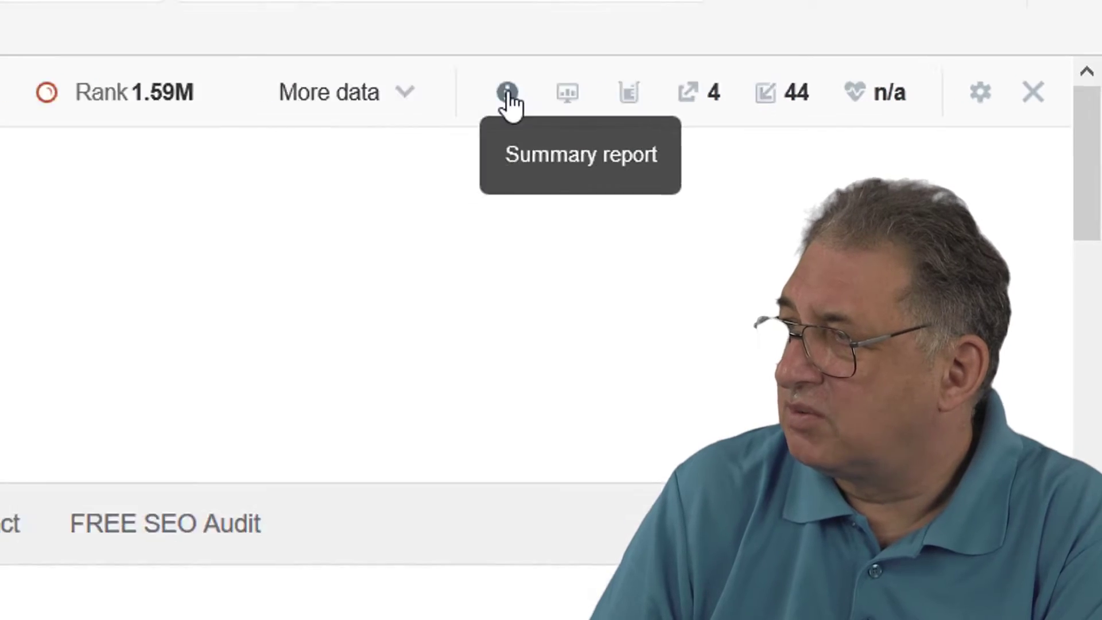
Step: Open the SEOquake Summary report for the site and examine the basic info, page and domain parameters, and single-word keyword density
click(448, 92)
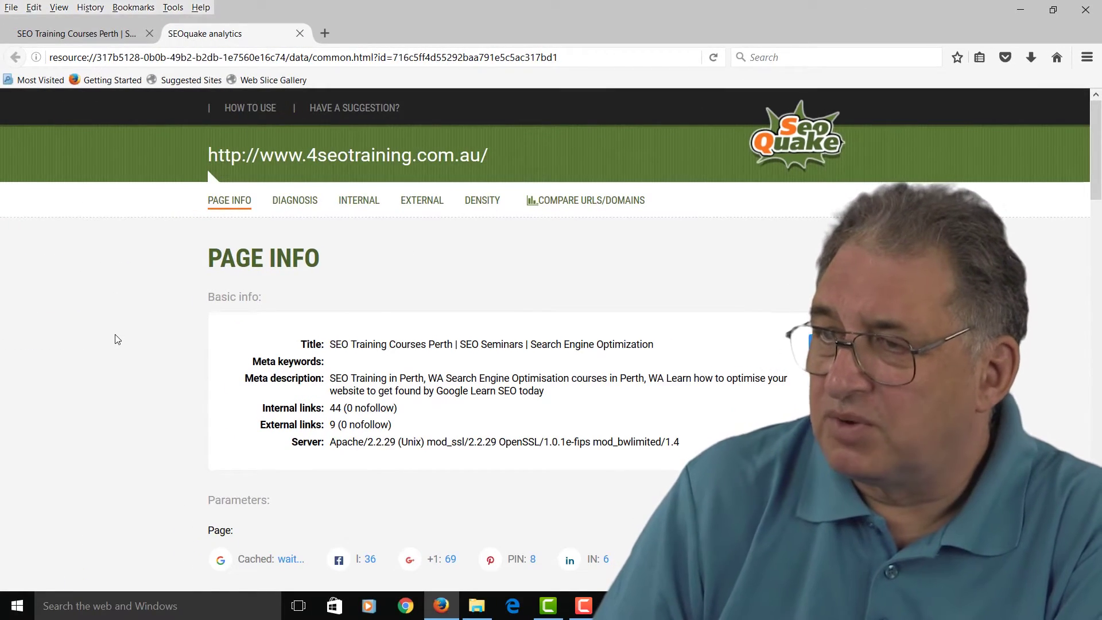
scroll(115, 339, down, 3)
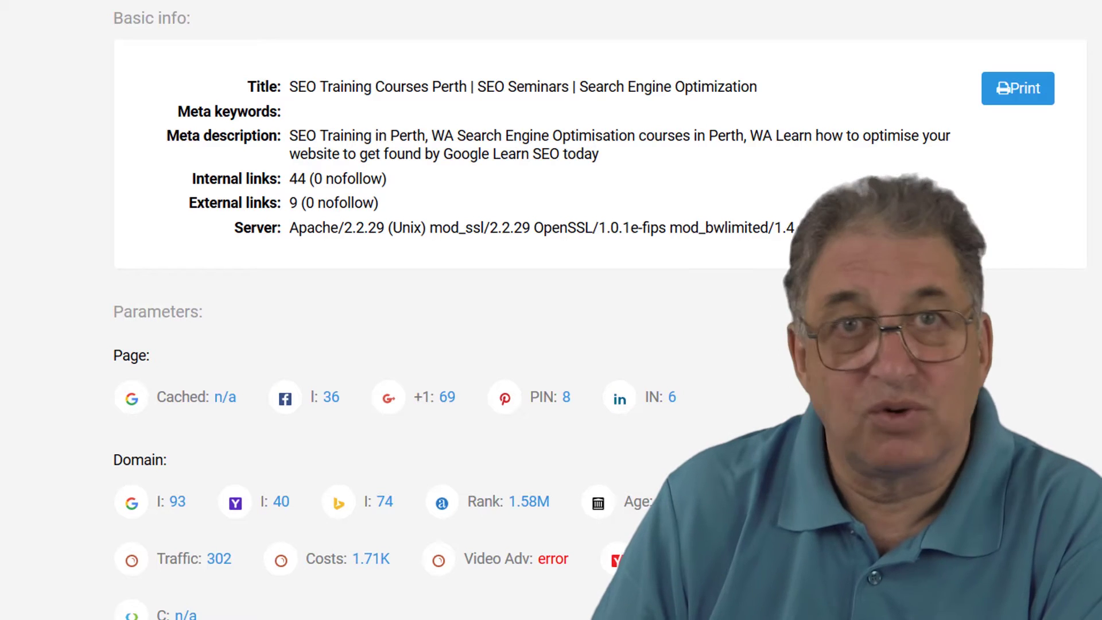
scroll(401, 310, down, 10)
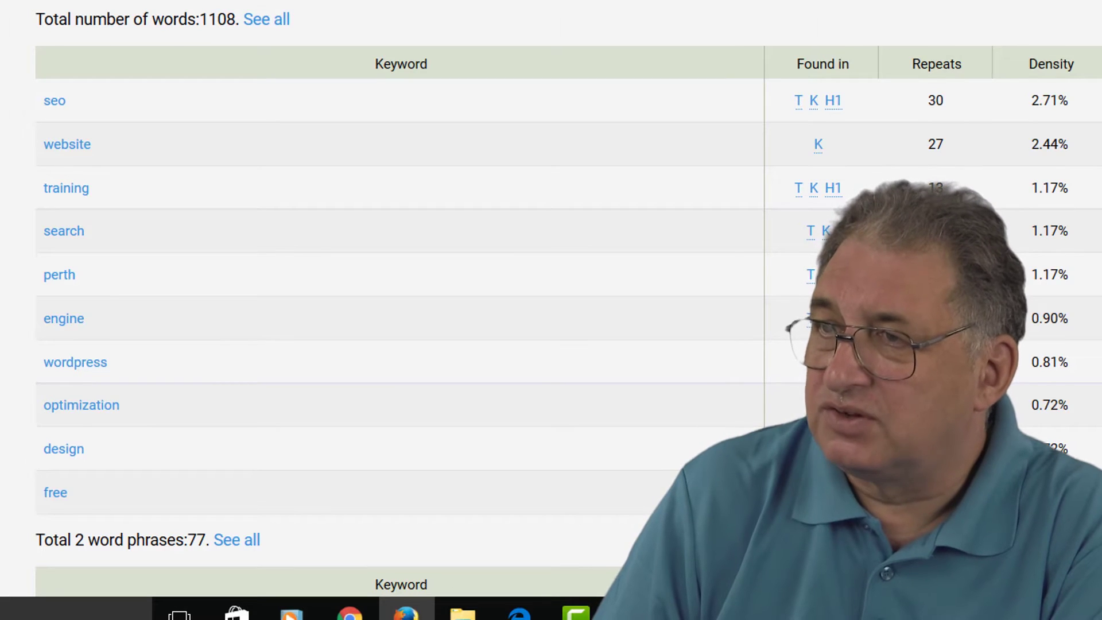
Step: Examine the keyword density tables for two-, three- and four-word phrases, and return to the report's basic info
scroll(118, 251, down, 4)
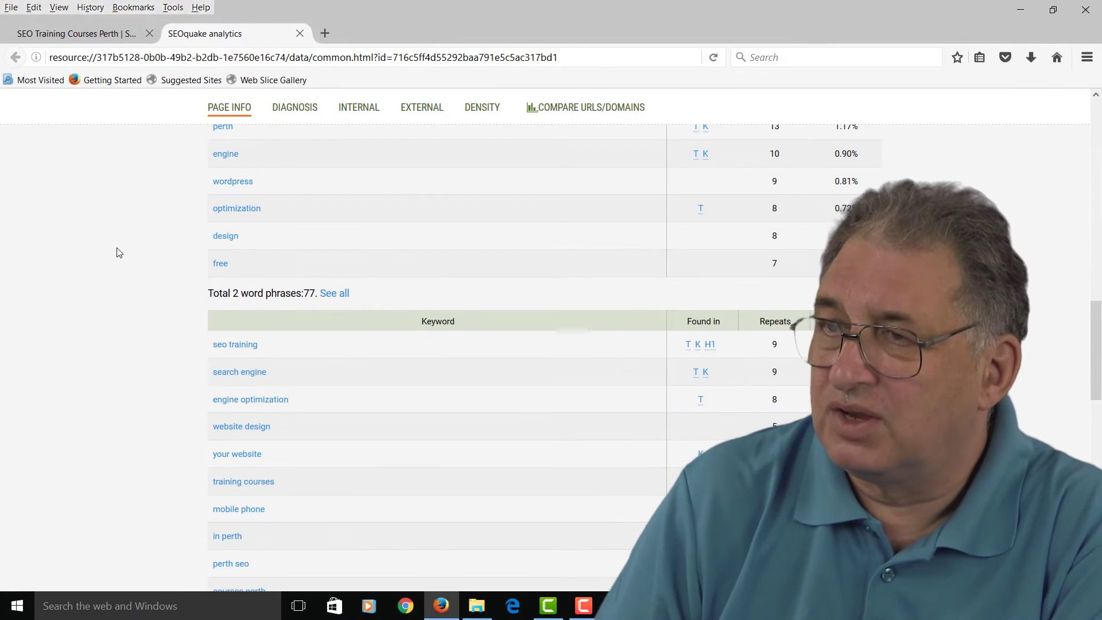
scroll(117, 252, down, 1)
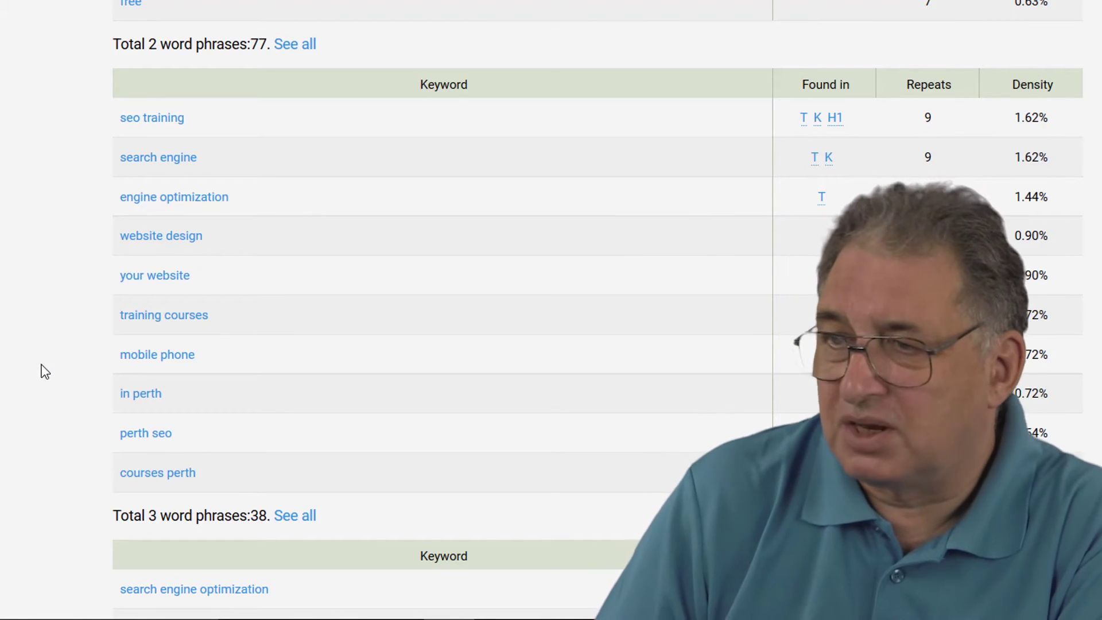
scroll(38, 372, down, 8)
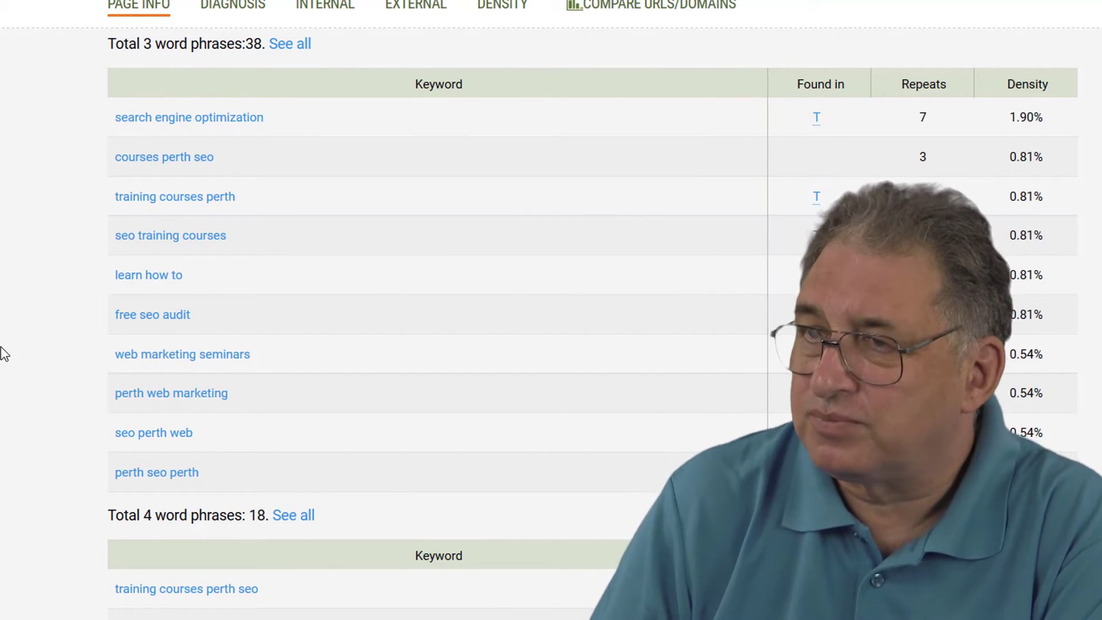
scroll(3, 350, down, 6)
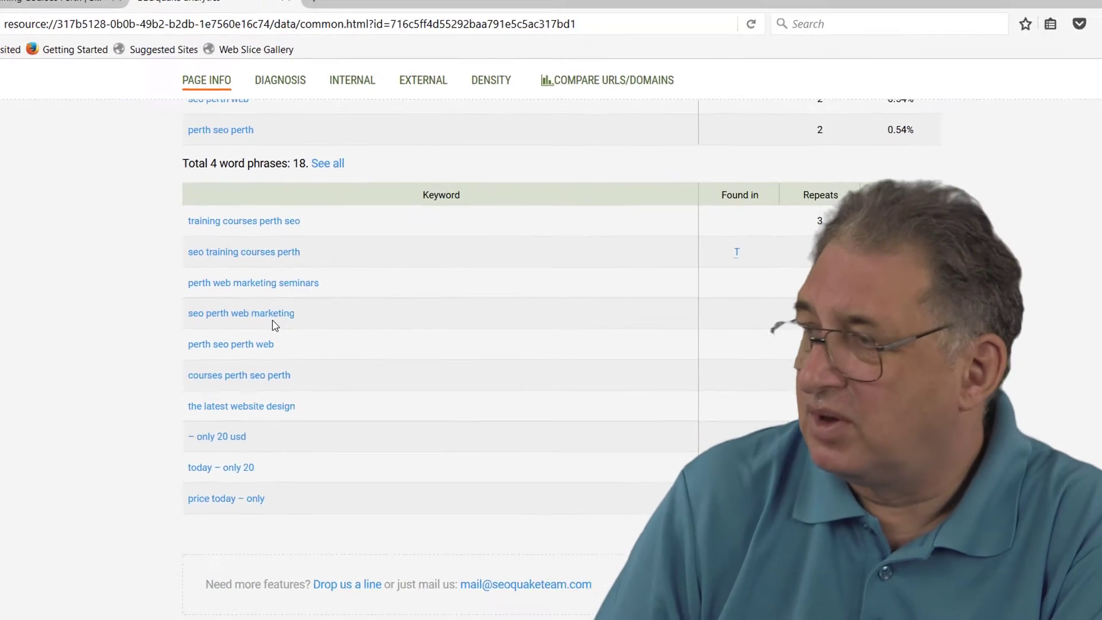
scroll(287, 330, down, 2)
scroll(230, 344, up, 5)
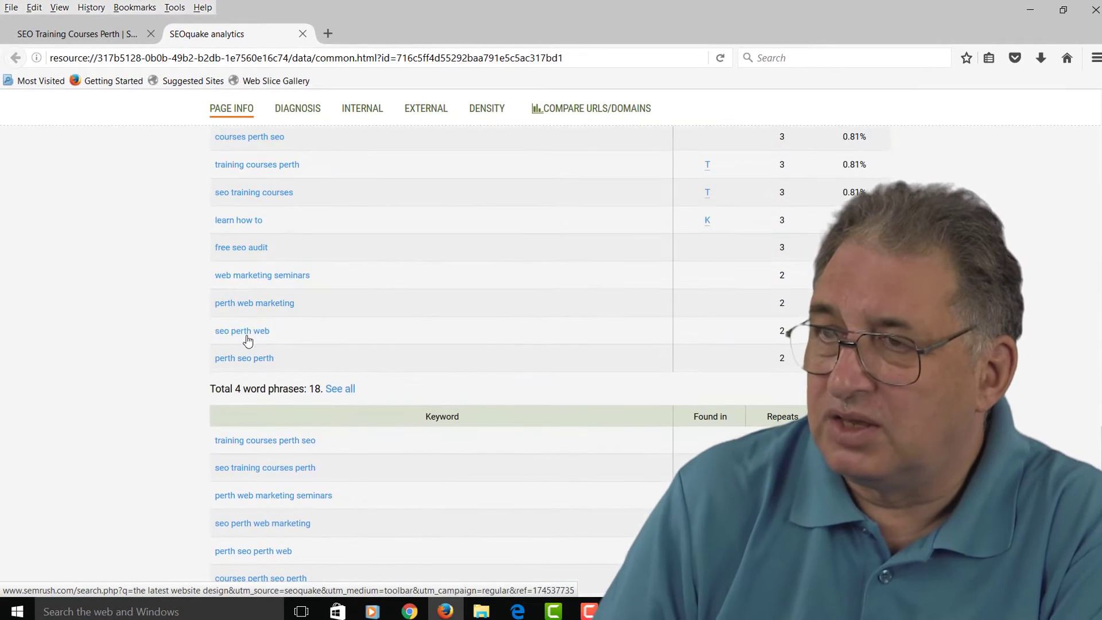
scroll(129, 349, up, 2)
scroll(129, 350, down, 6)
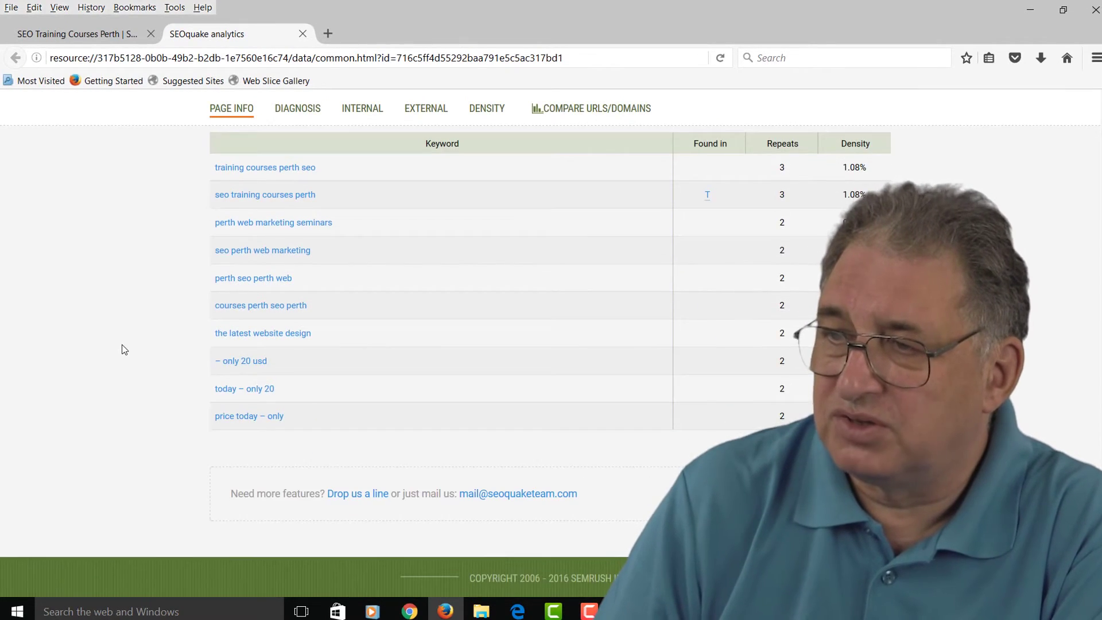
scroll(123, 349, up, 15)
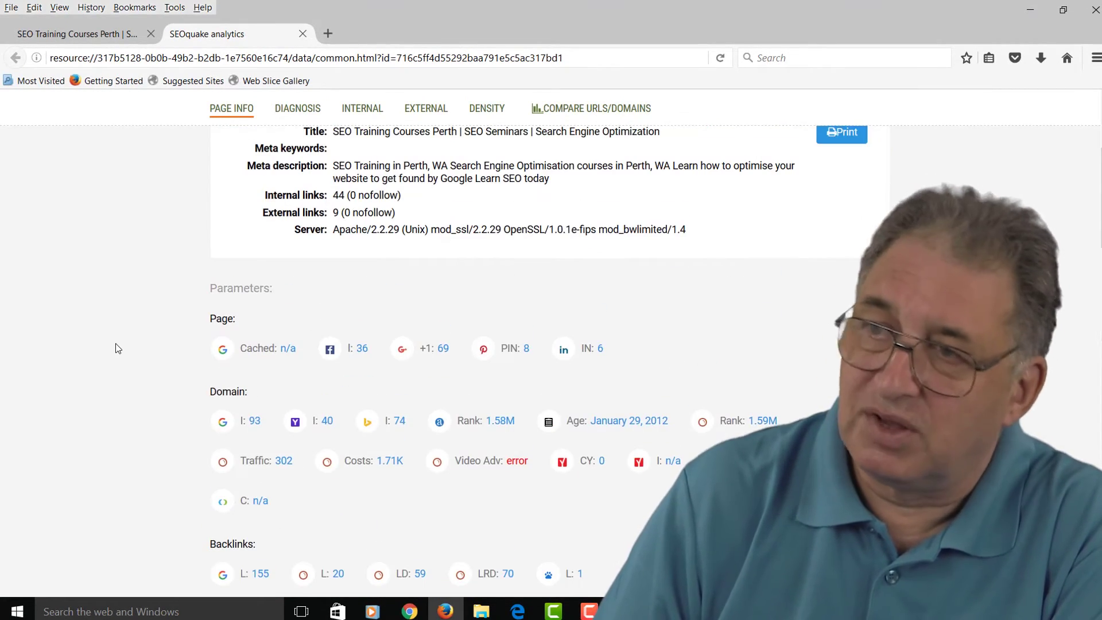
scroll(116, 343, up, 3)
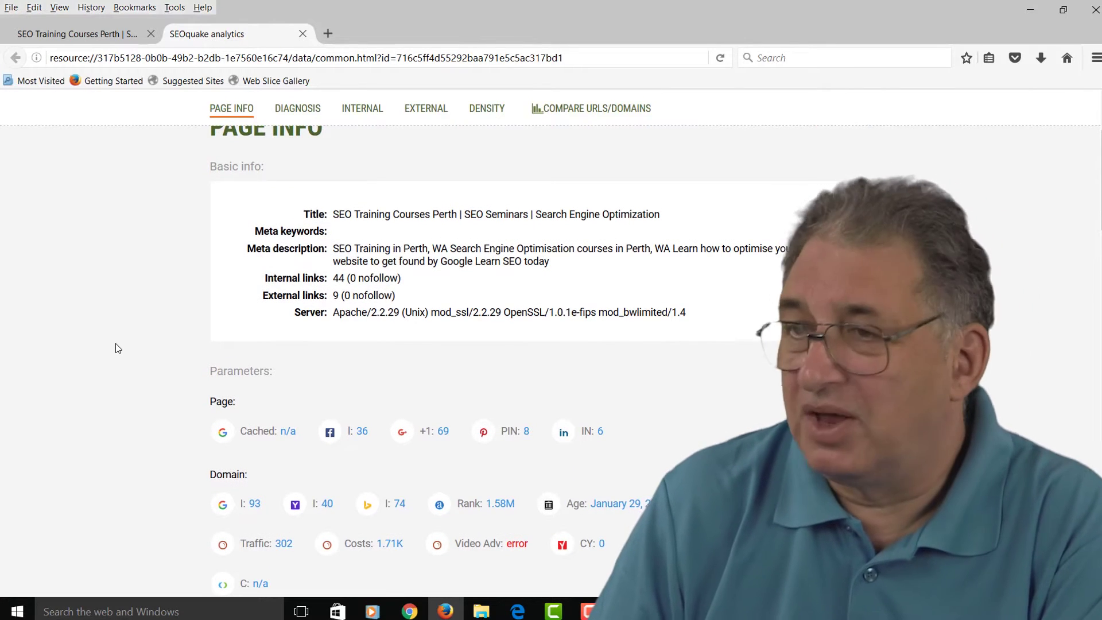
scroll(115, 349, up, 4)
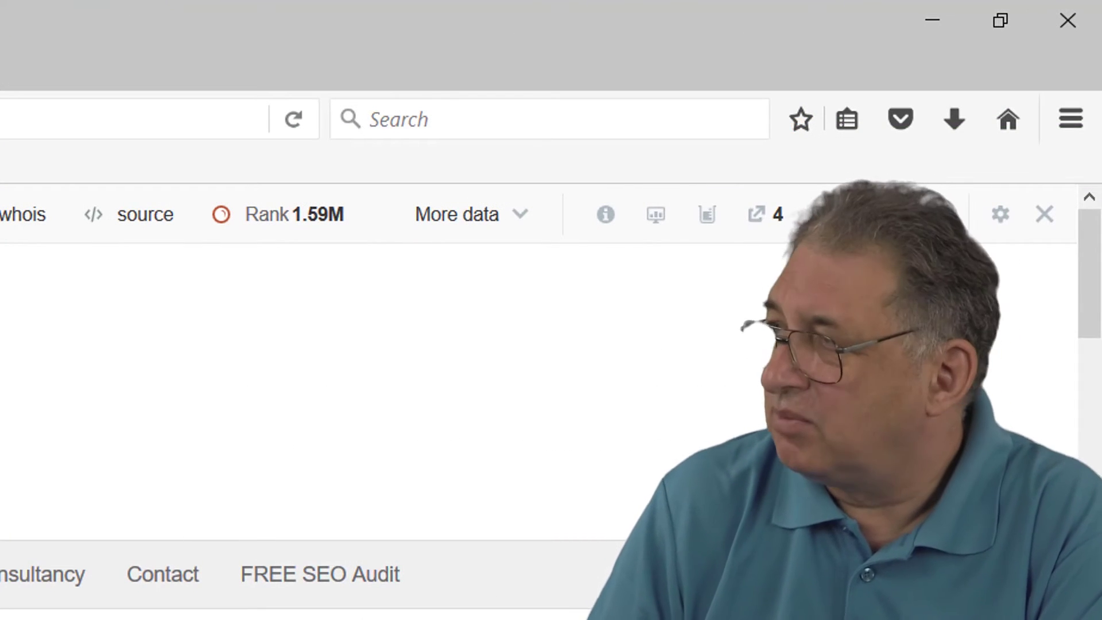
Step: Show the SEOquake panel for the site, view its settings options such as seobar and SERP overlay, and close it
click(1071, 119)
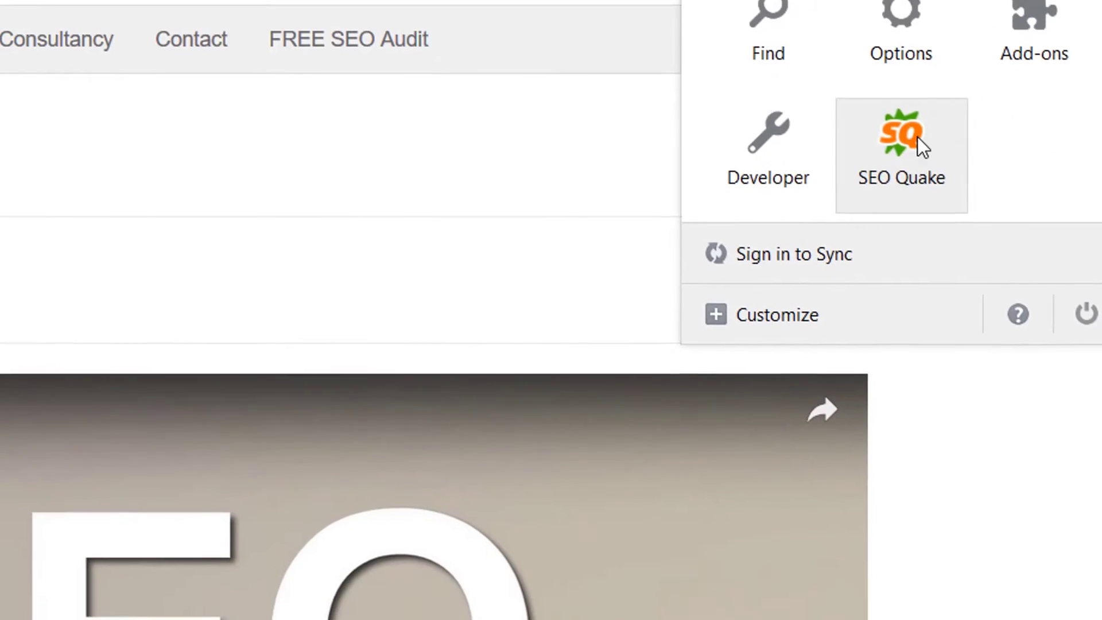
click(896, 505)
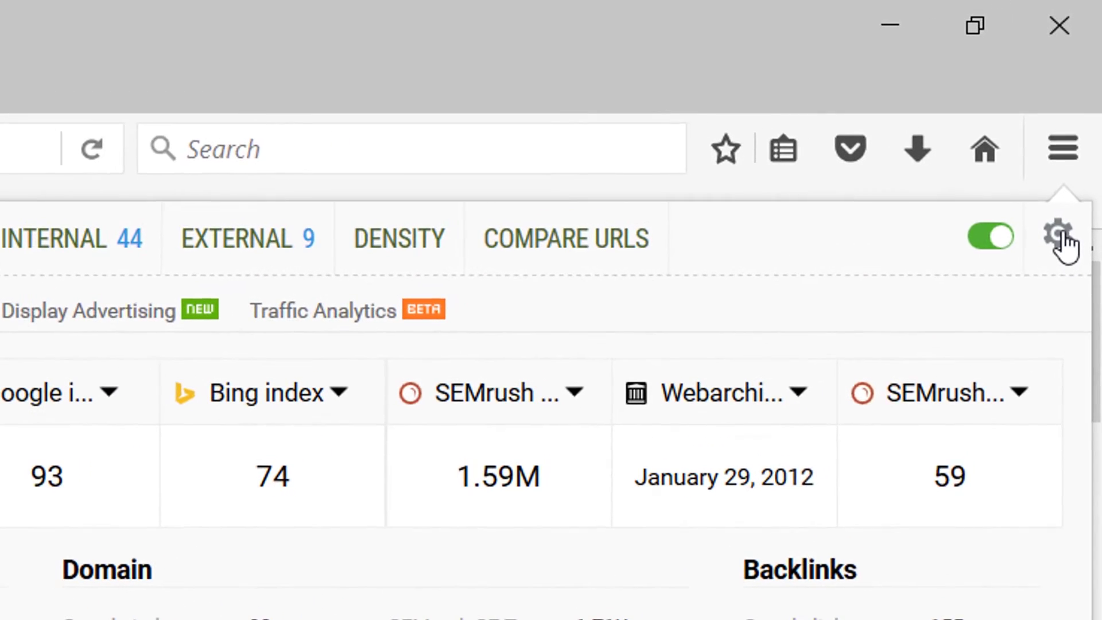
click(1072, 112)
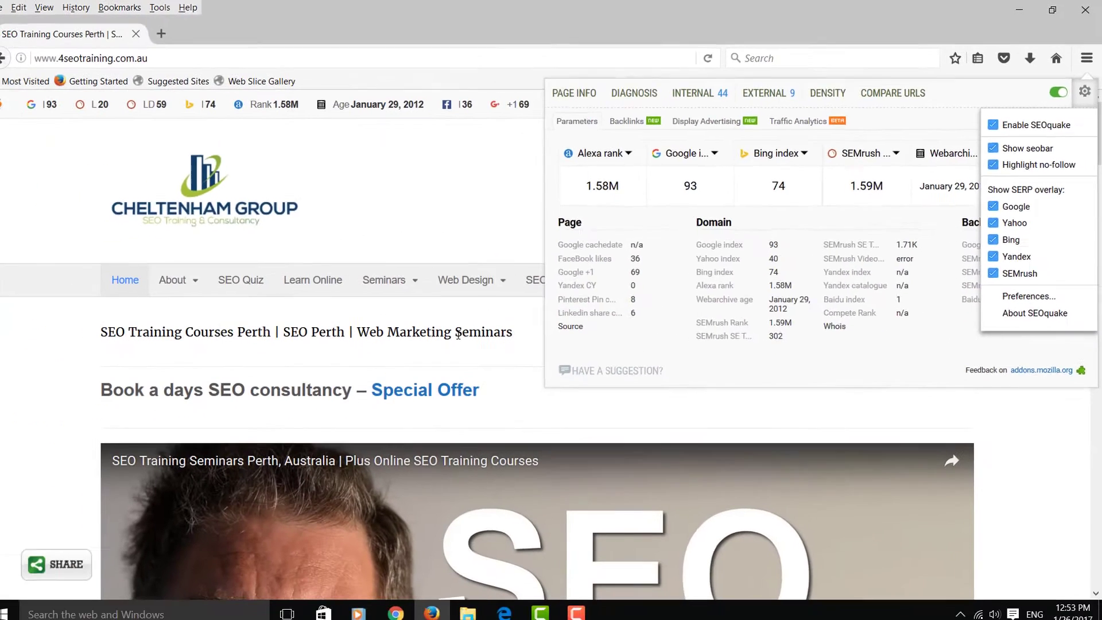
click(467, 329)
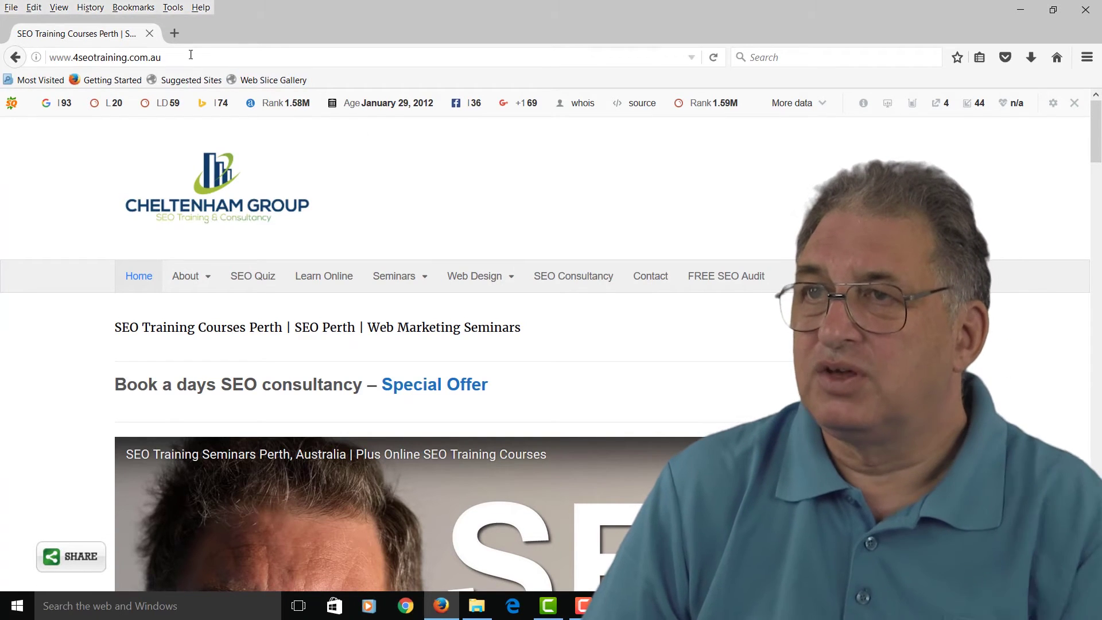
click(180, 35)
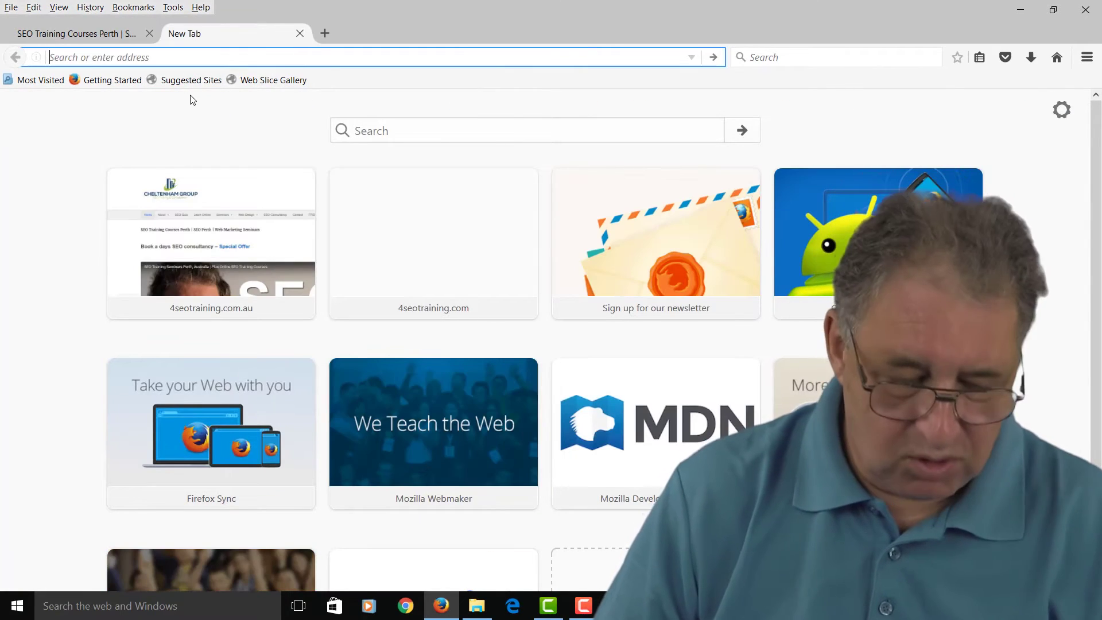
text(www.)
text(google.co)
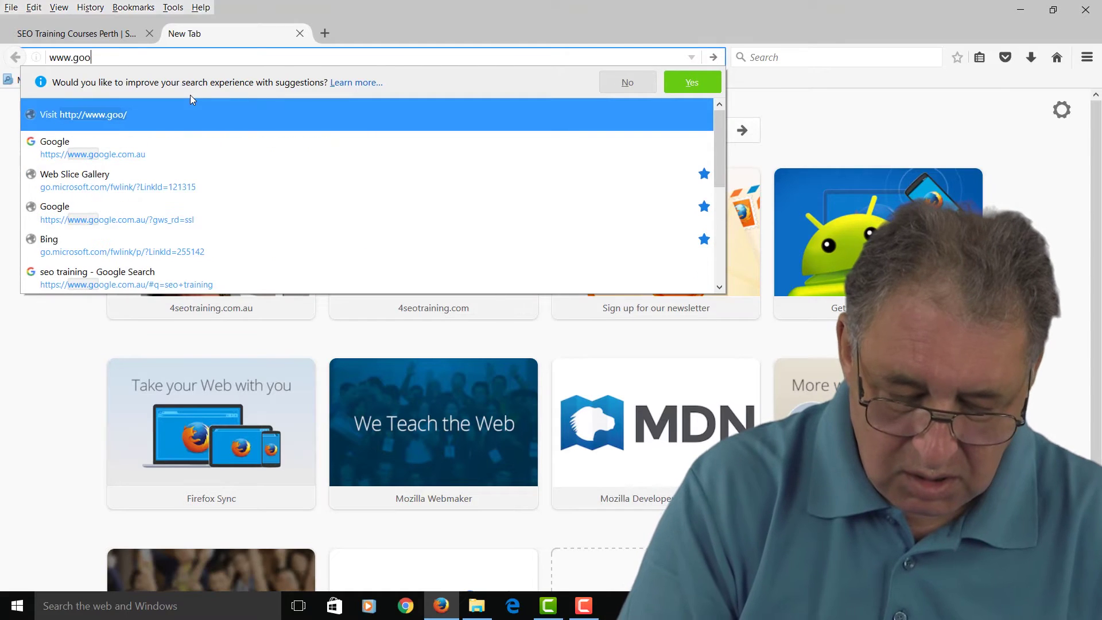
text(m)
key(Return)
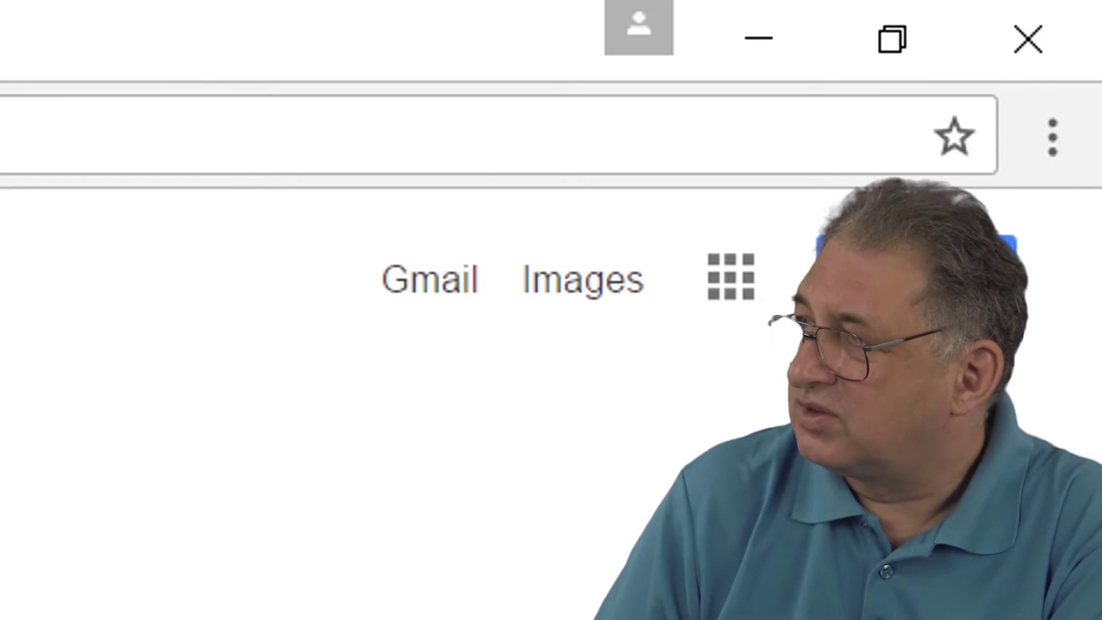
Step: In Chrome, go to the extensions page of the settings and open the Chrome Web Store to get more extensions
click(1055, 140)
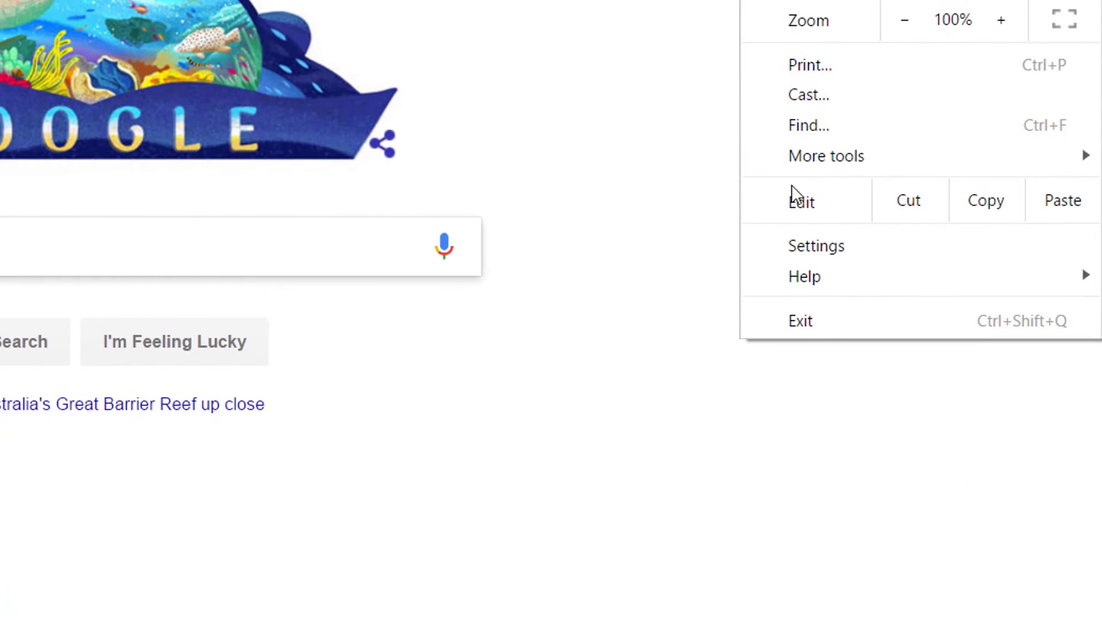
click(822, 247)
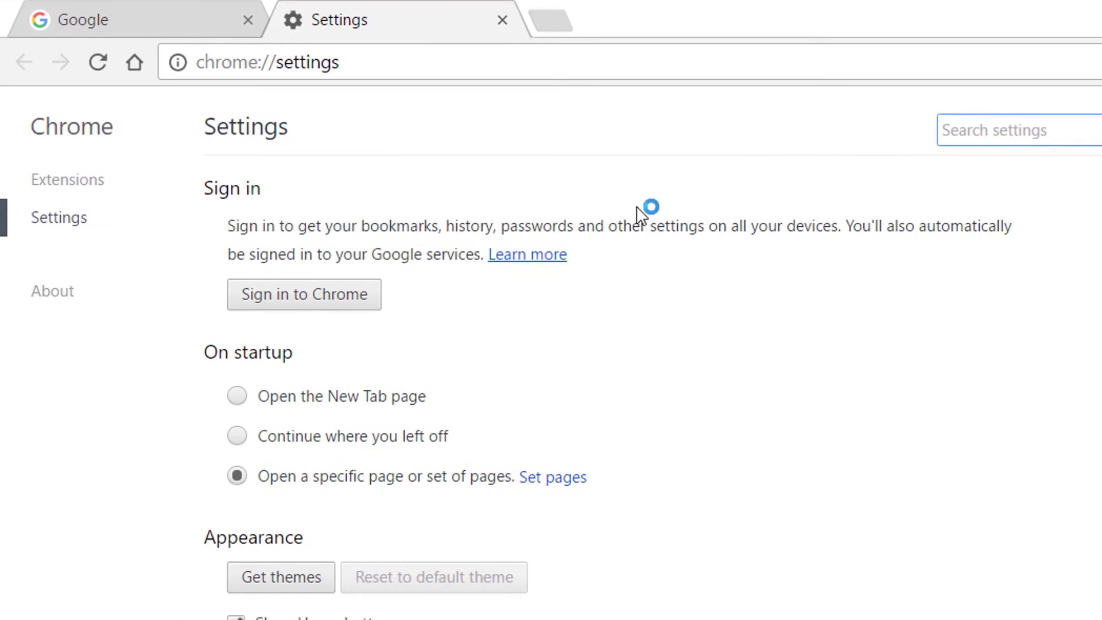
click(76, 184)
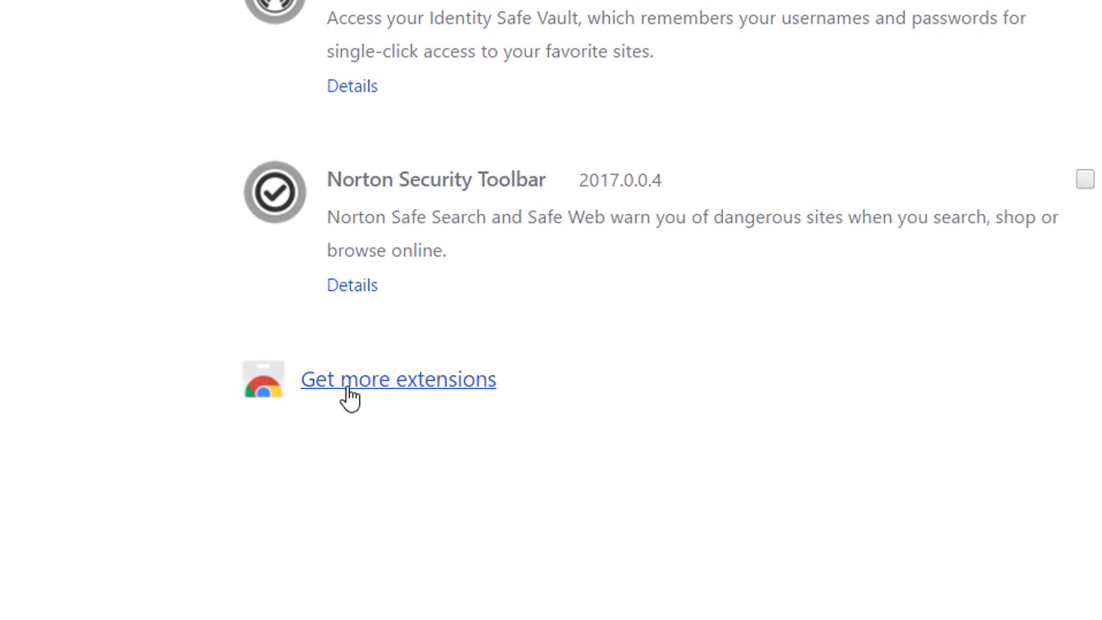
click(412, 382)
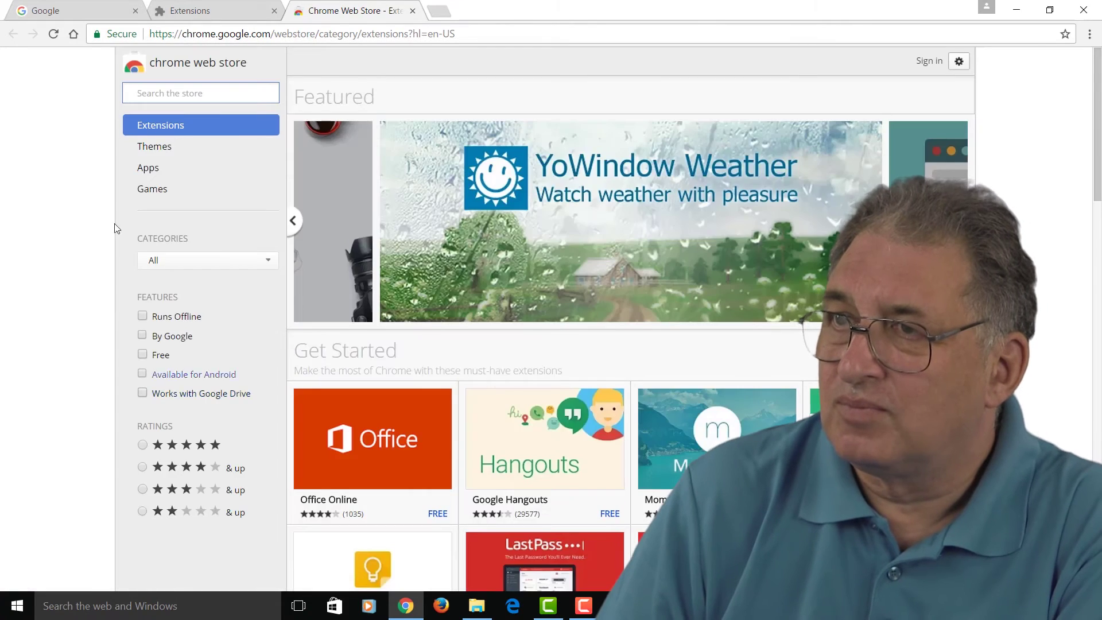
Step: Search the Chrome Web Store for "seoquake"
click(133, 99)
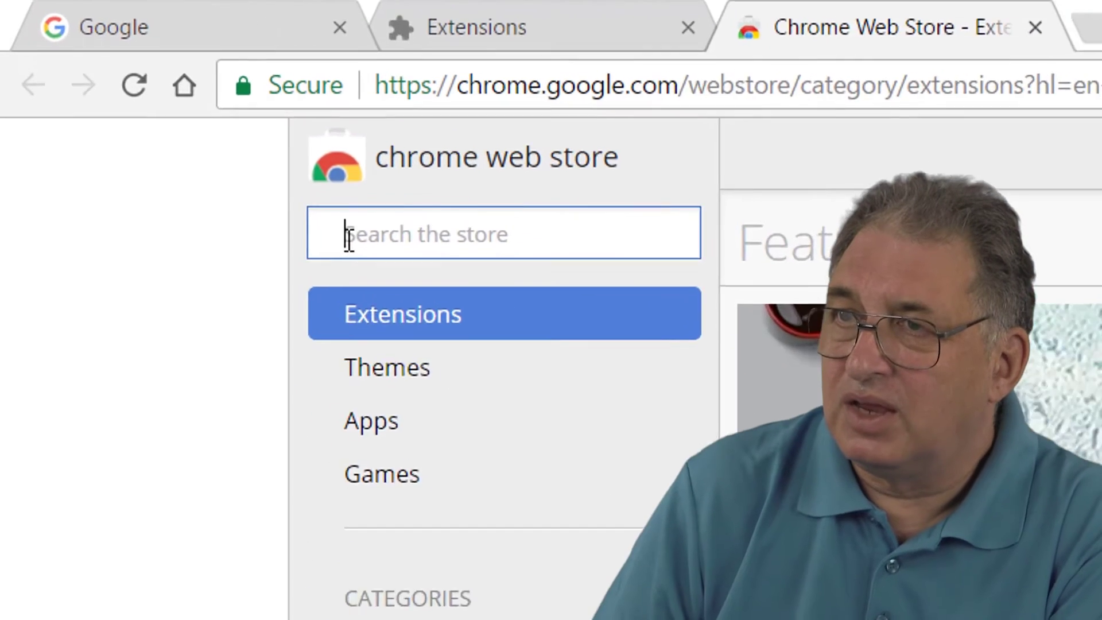
text(seo)
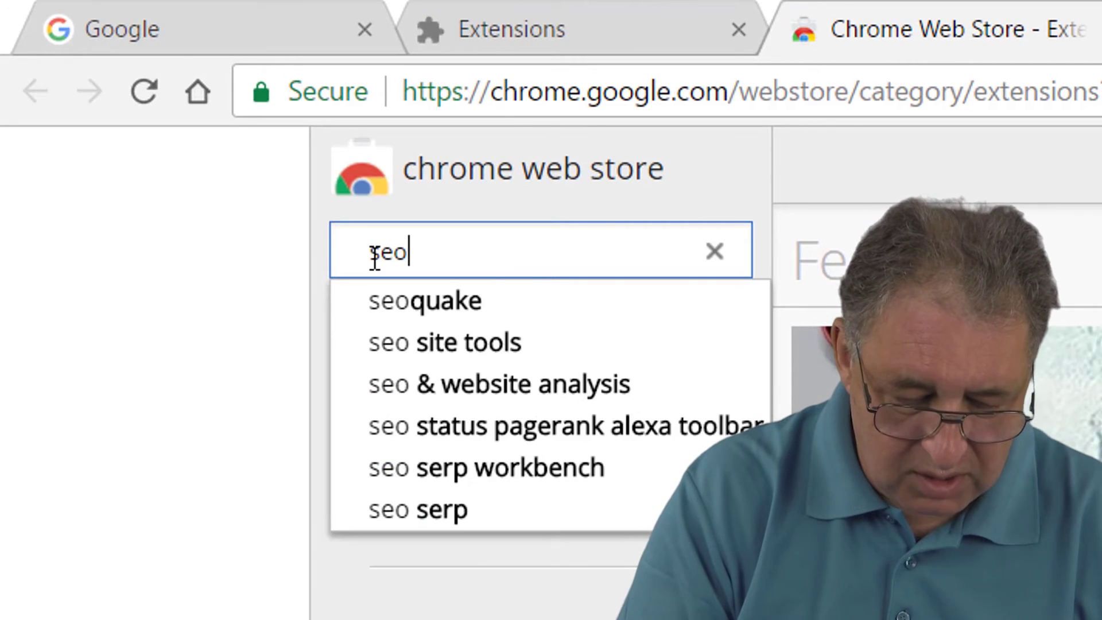
text(quake)
key(Return)
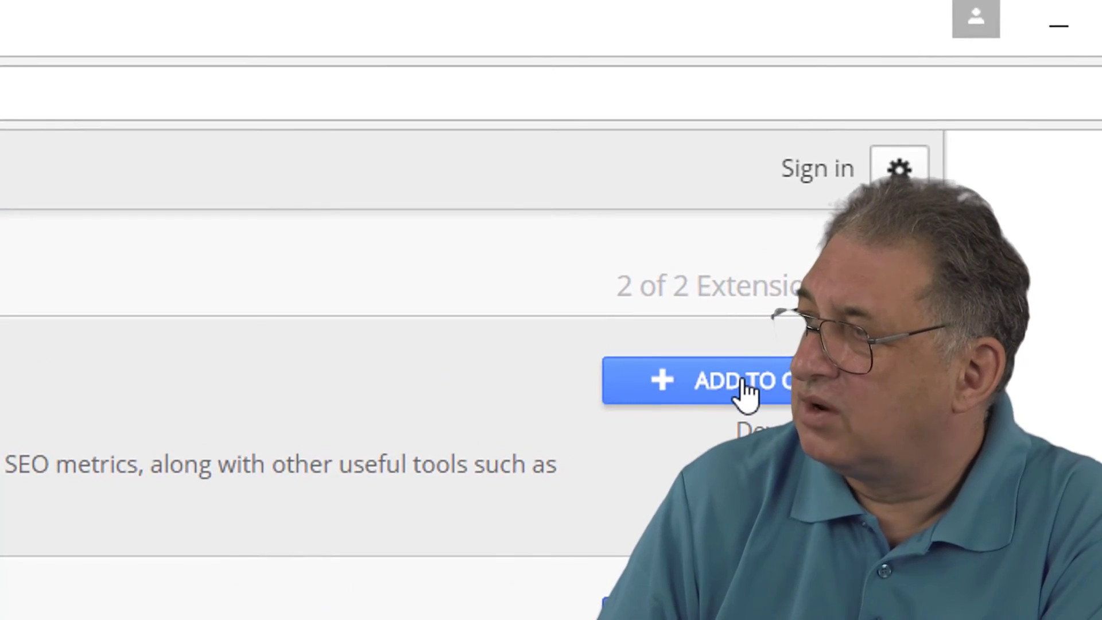
Step: Add the SEOquake extension to Chrome and restart the browser
click(776, 355)
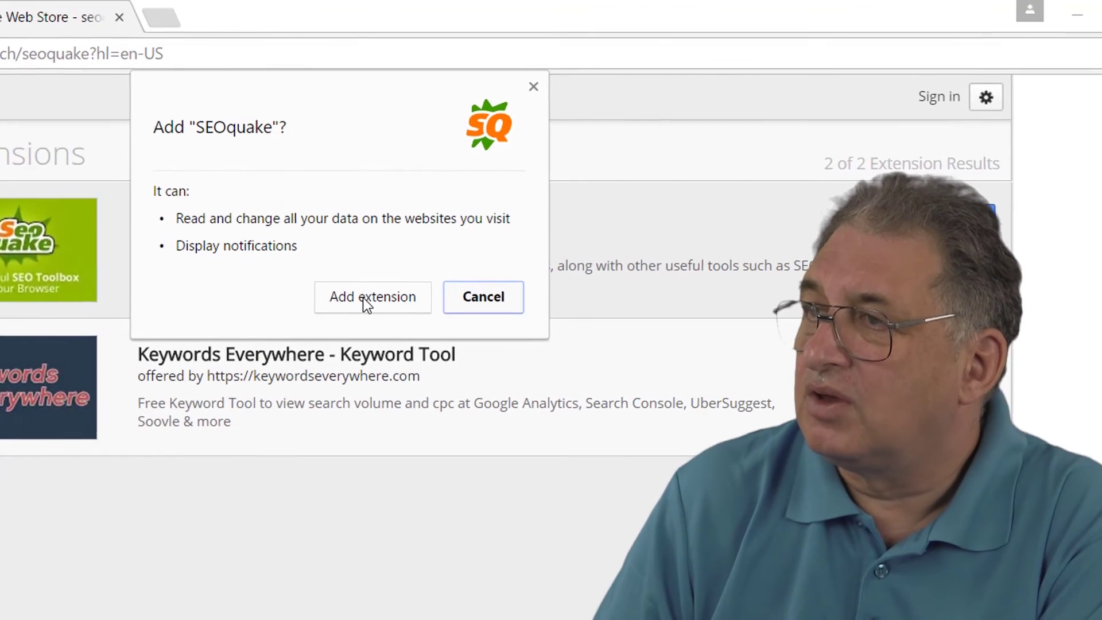
click(362, 298)
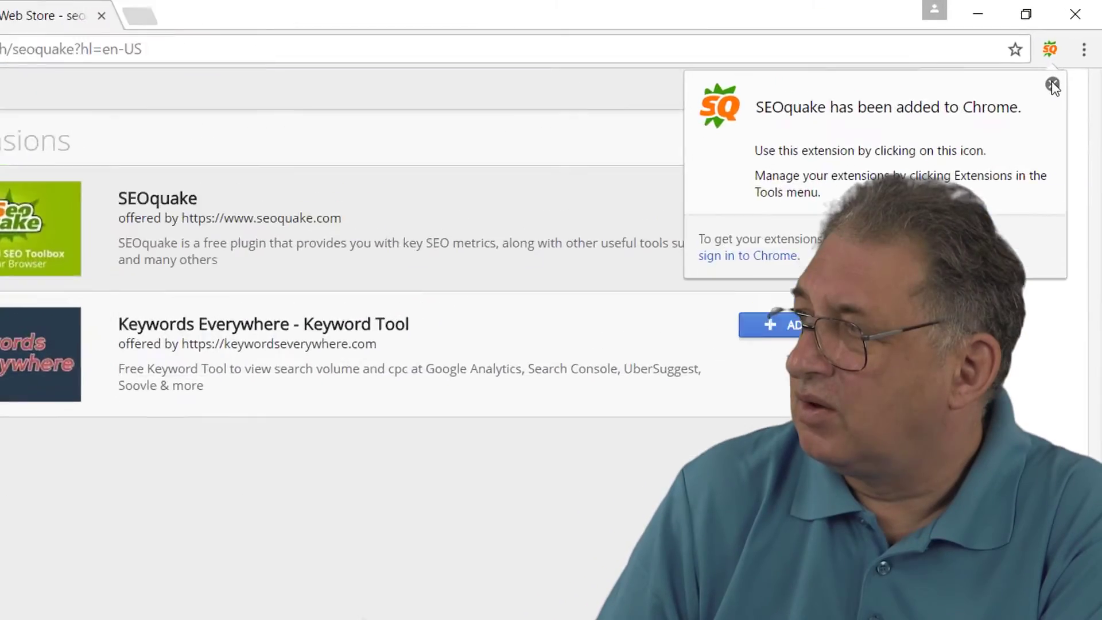
click(1052, 81)
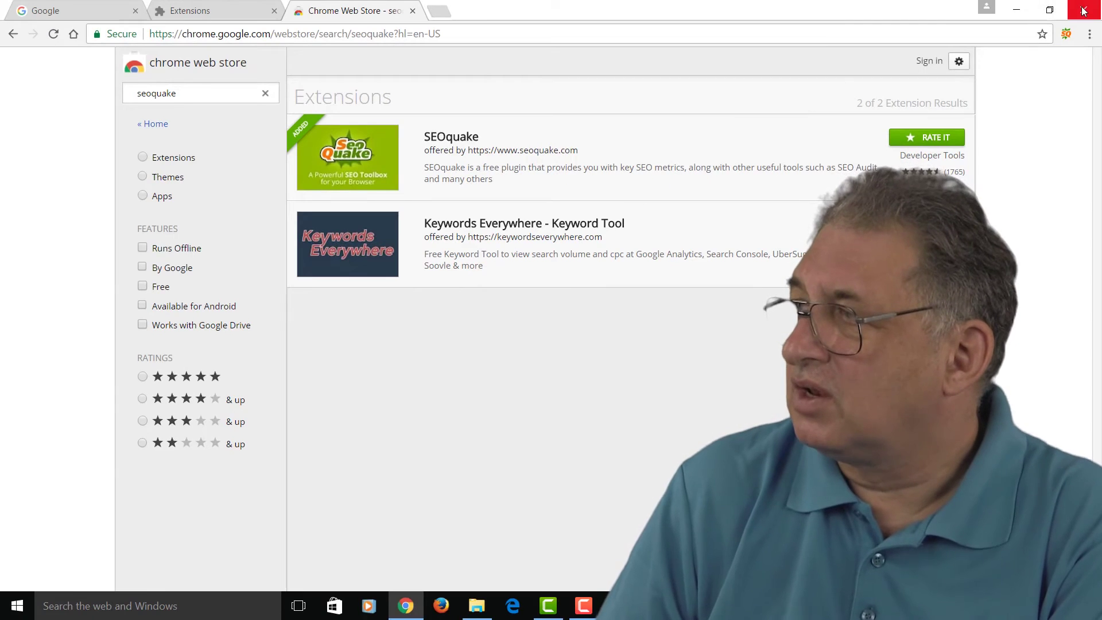
click(1082, 10)
double_click(198, 470)
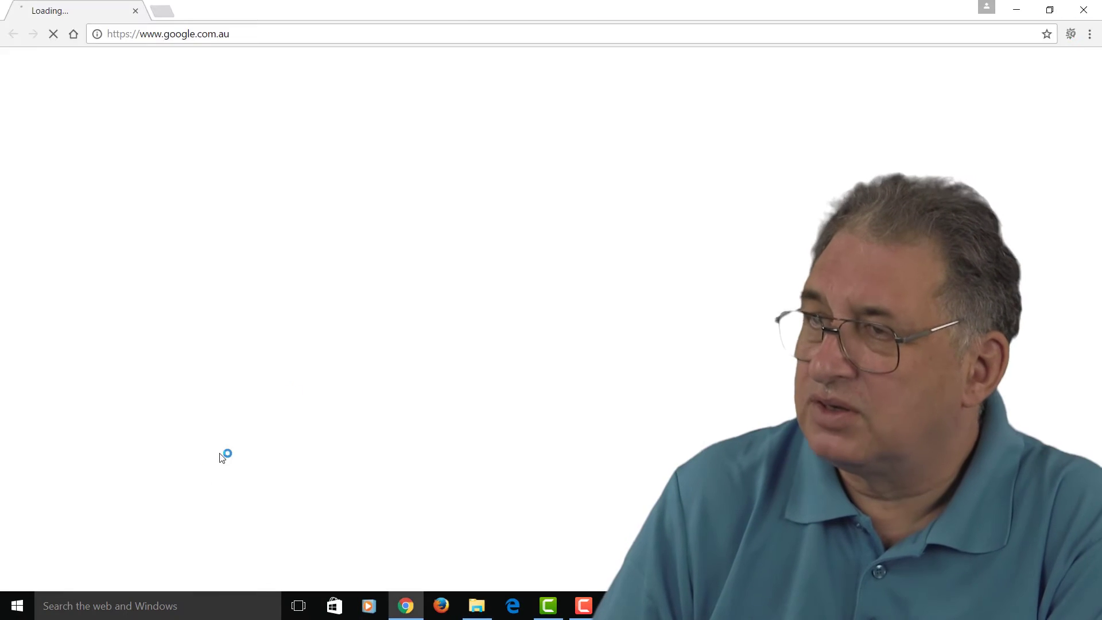
click(220, 35)
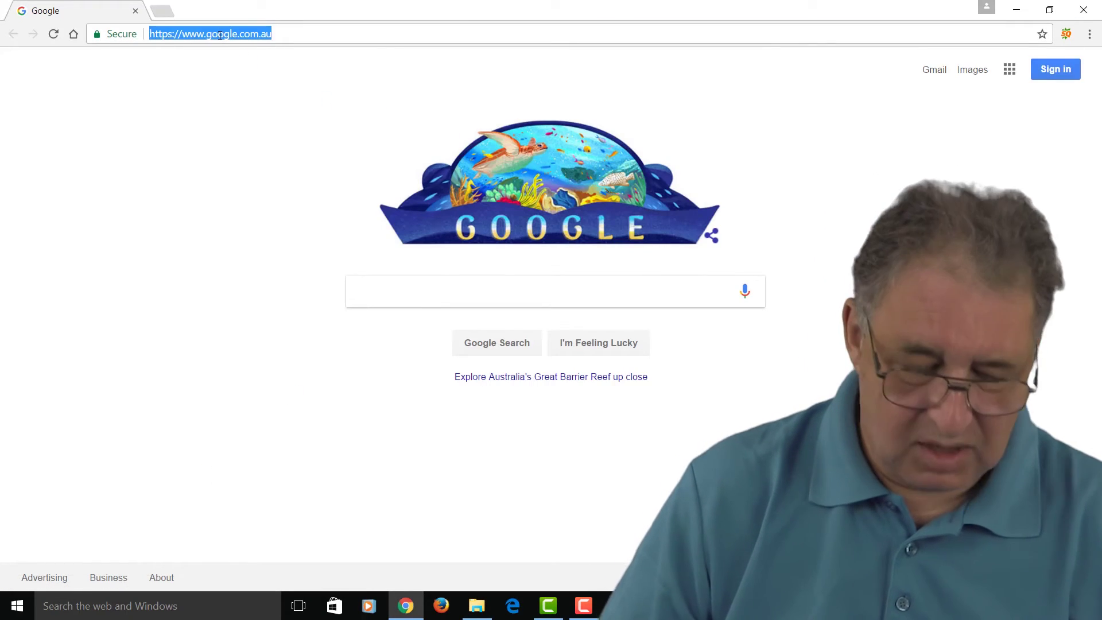
text(www.4)
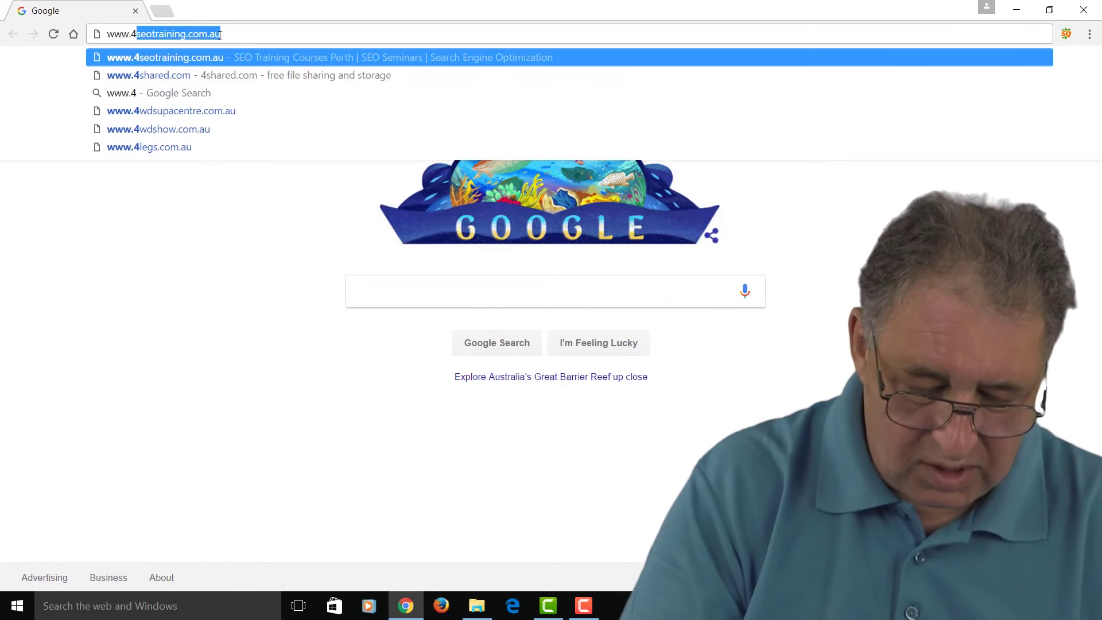
text(seotraini)
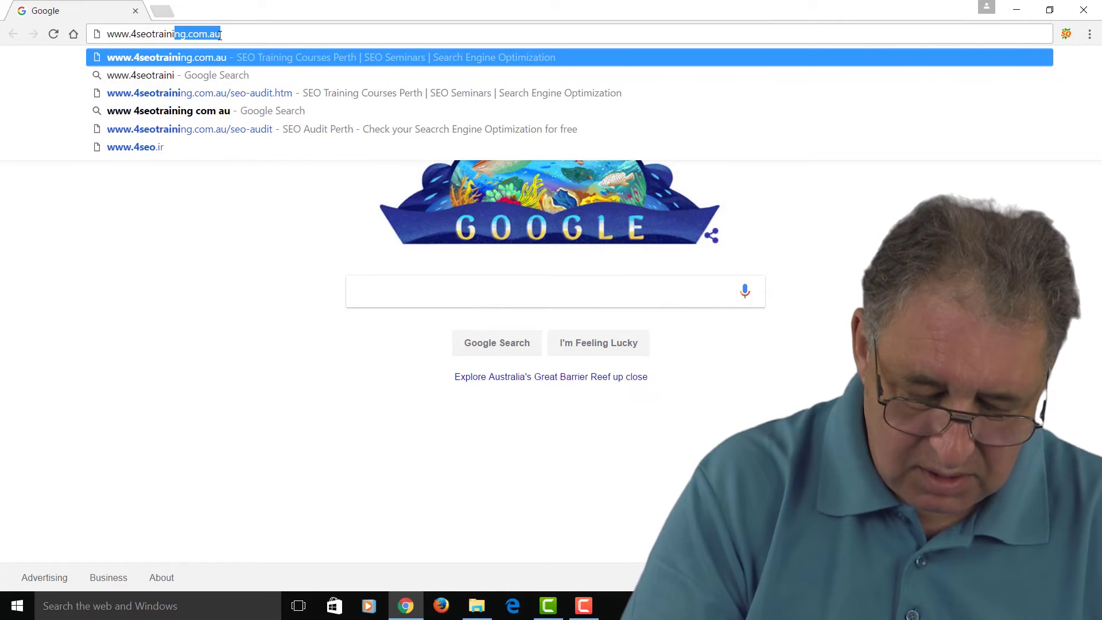
text(ng.com.au)
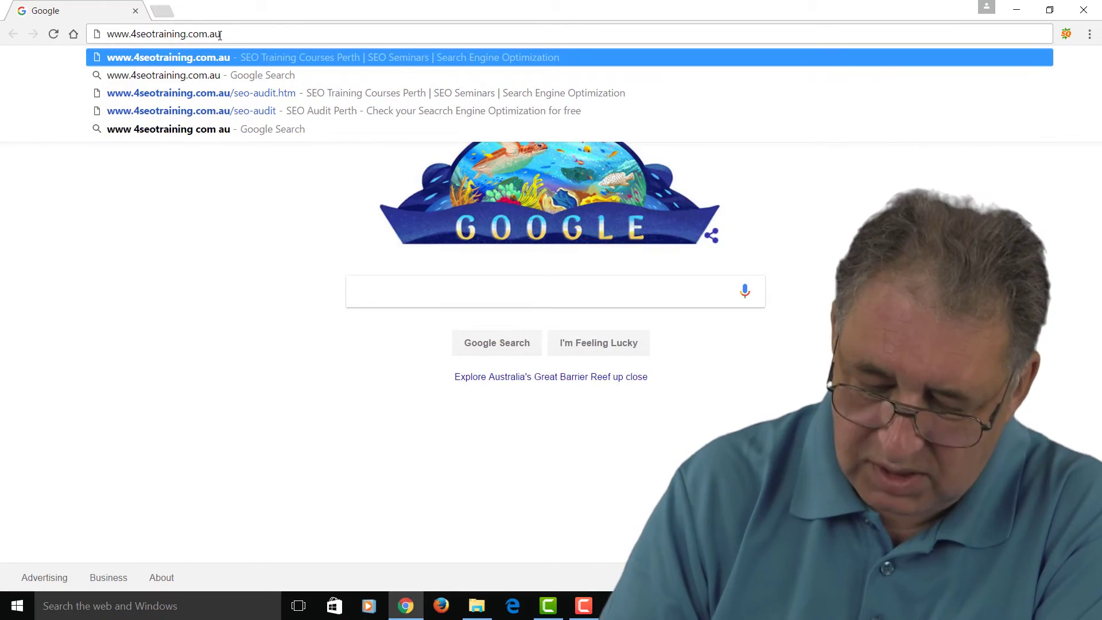
key(Return)
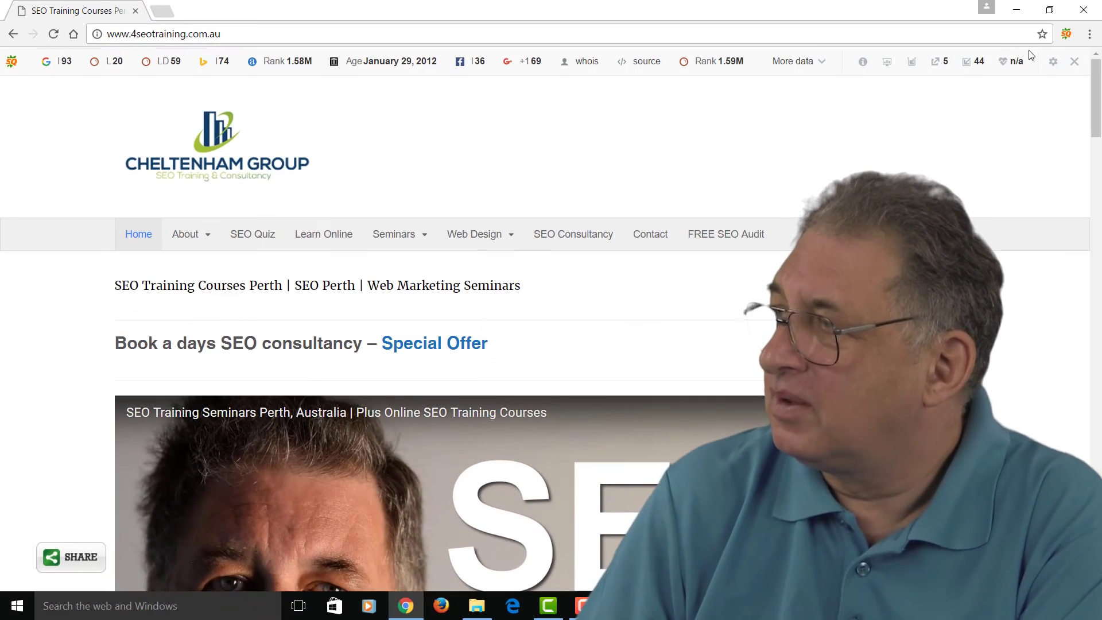
Step: Review the SEObar's display settings and its full SEObar preferences page, then close both
click(1054, 63)
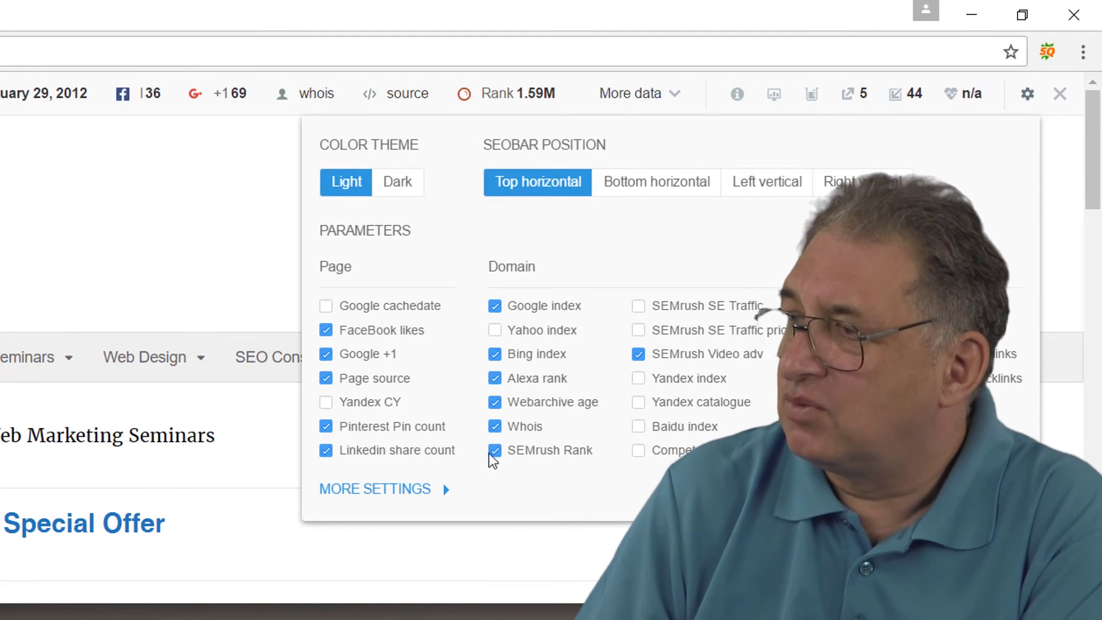
click(394, 489)
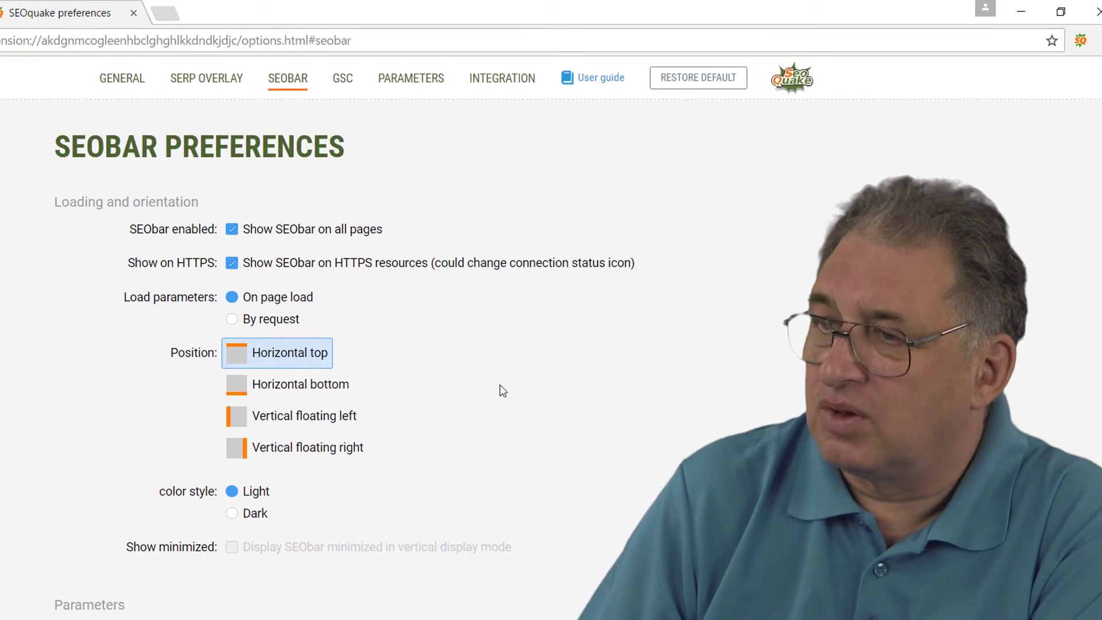
scroll(502, 389, down, 15)
scroll(502, 390, up, 15)
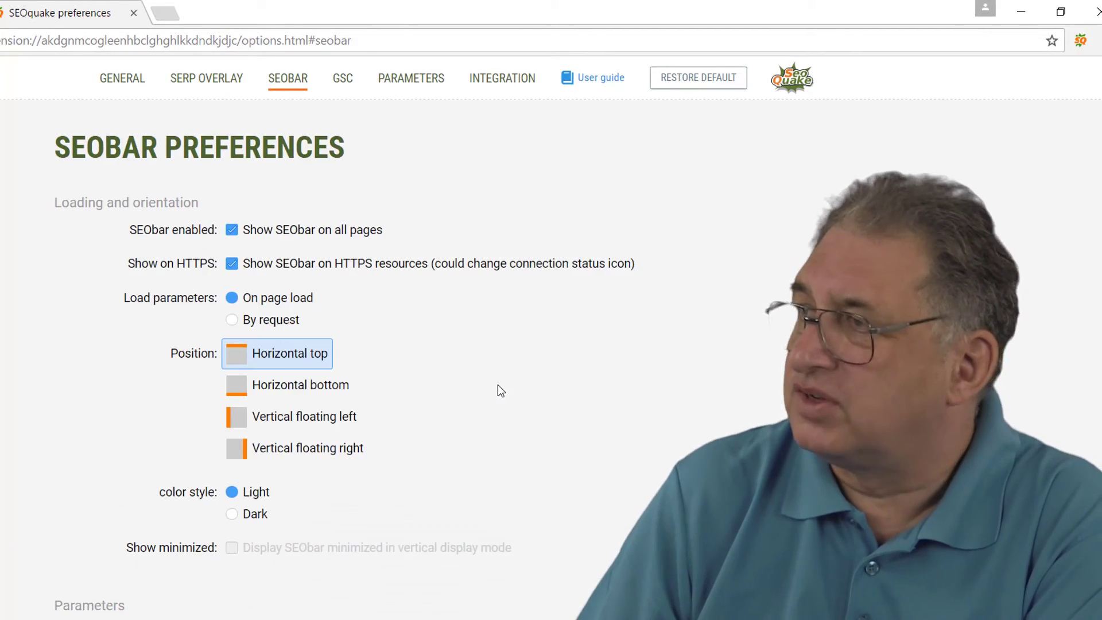
click(134, 14)
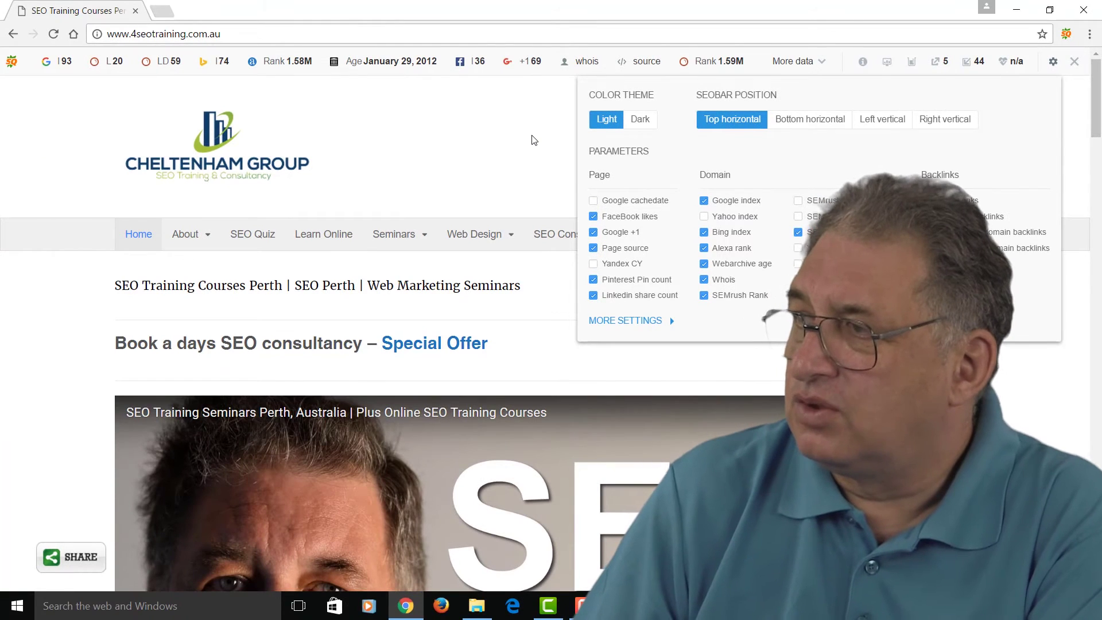
click(534, 140)
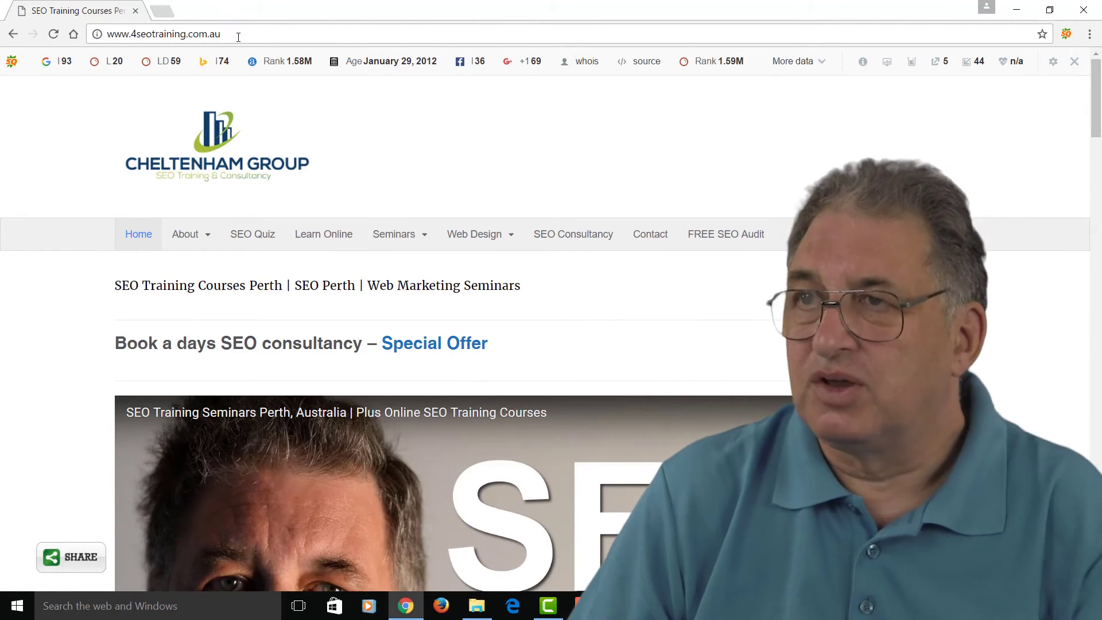
click(240, 38)
text(www.)
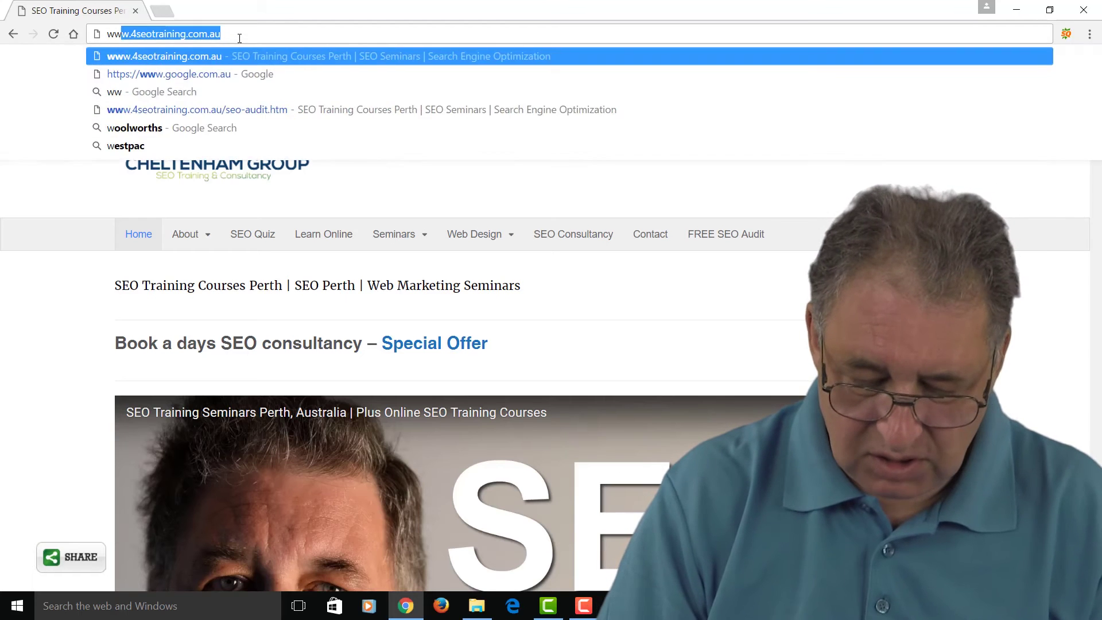
text(googl)
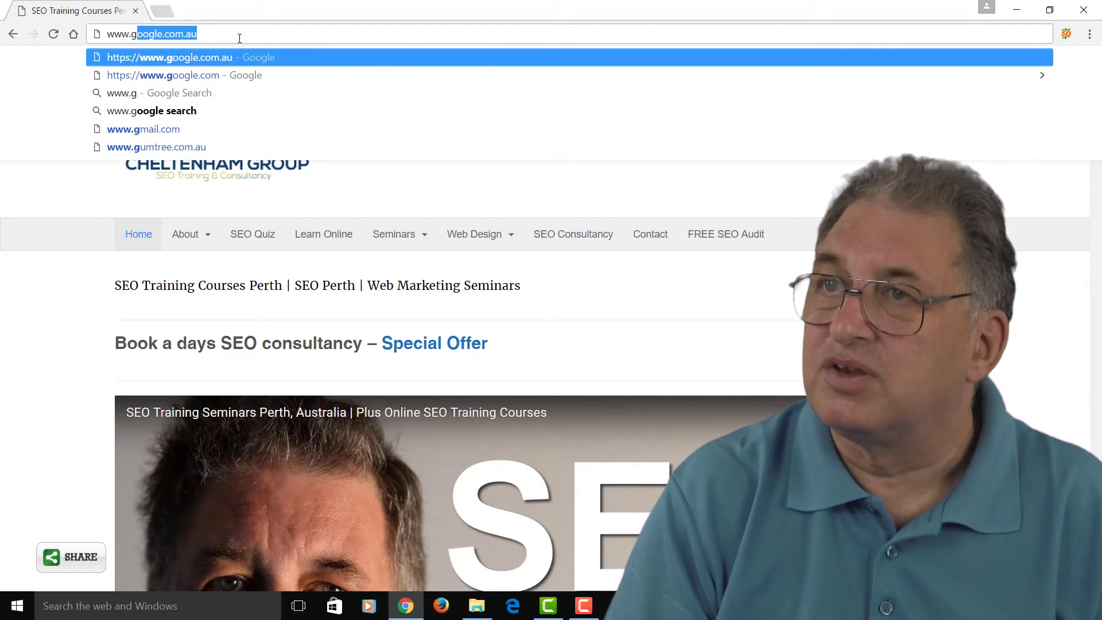
key(Return)
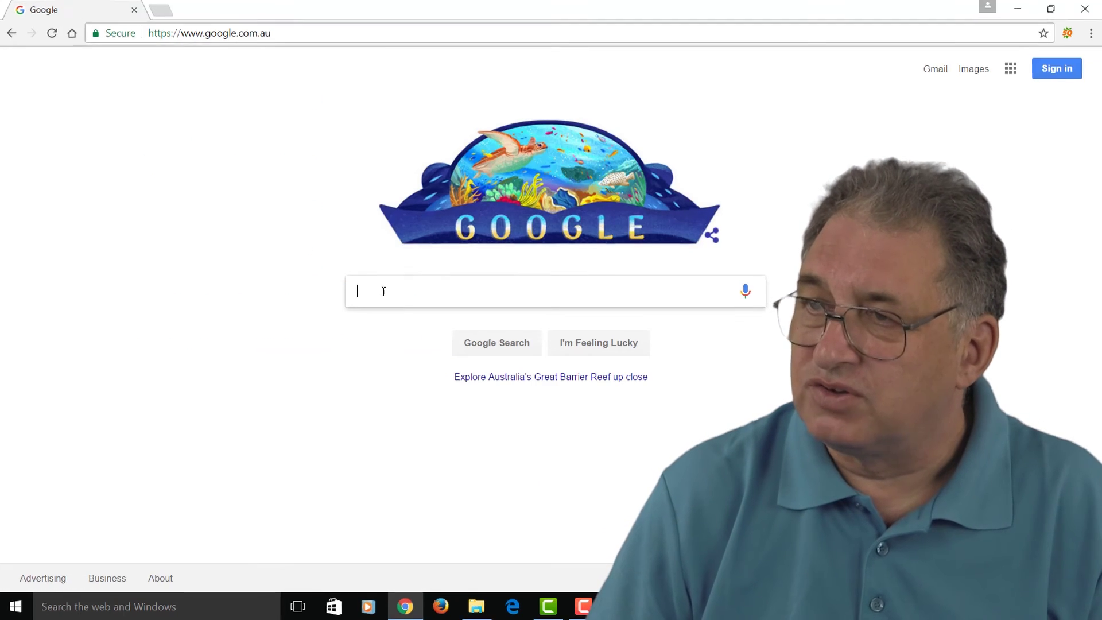
Step: Search Google for "seo training perth" and accept SEOquake's notice about backlink Volume and Trust metrics
text(seo training)
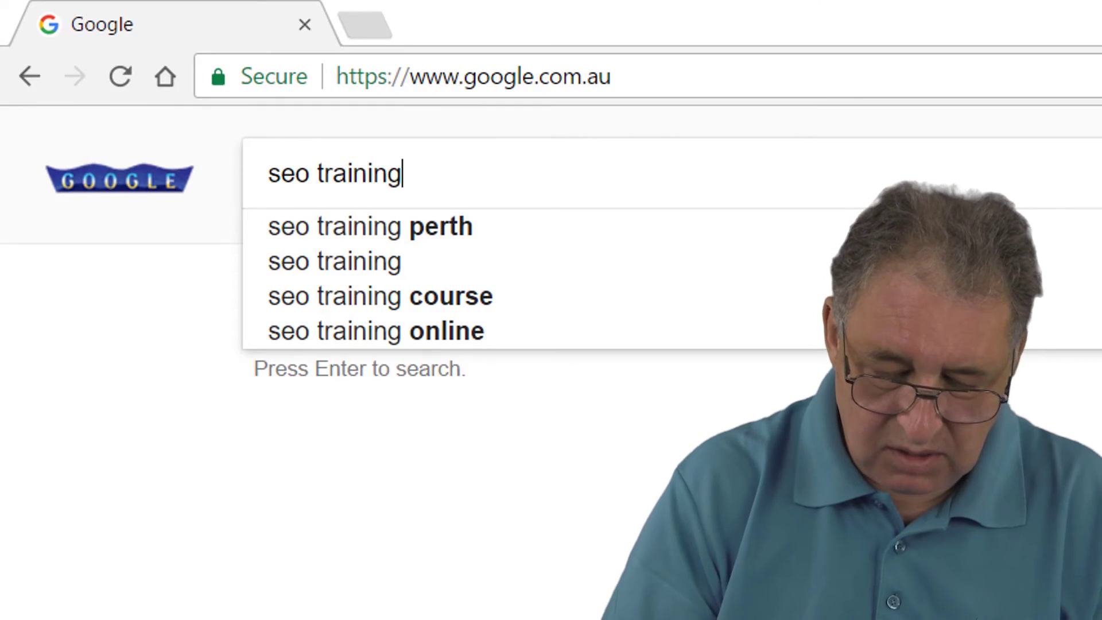
text( perth)
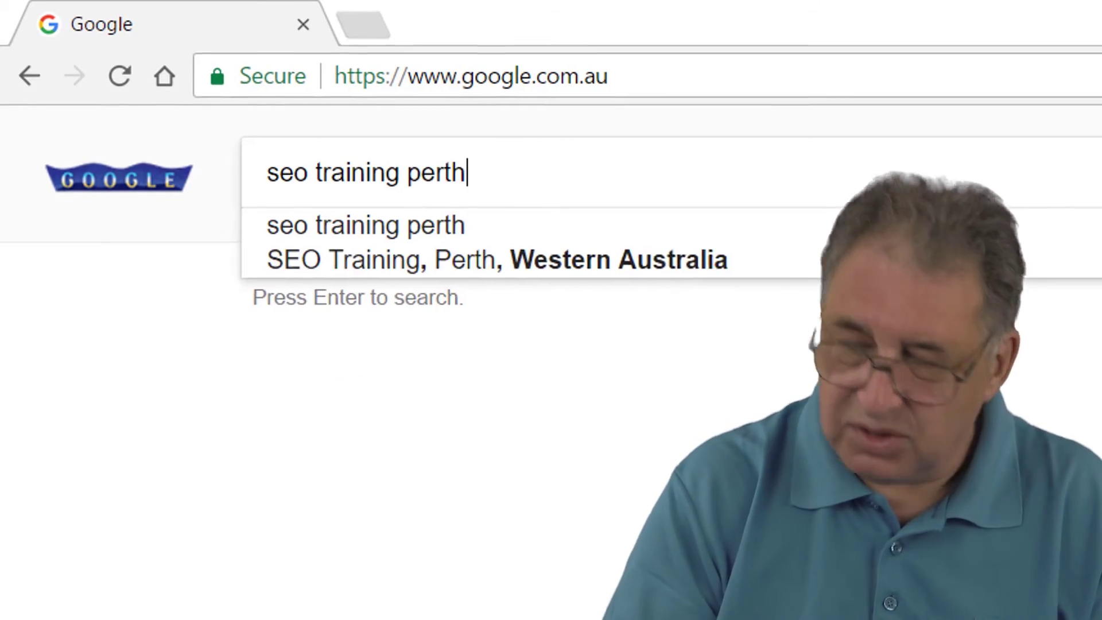
key(Return)
scroll(317, 341, down, 1)
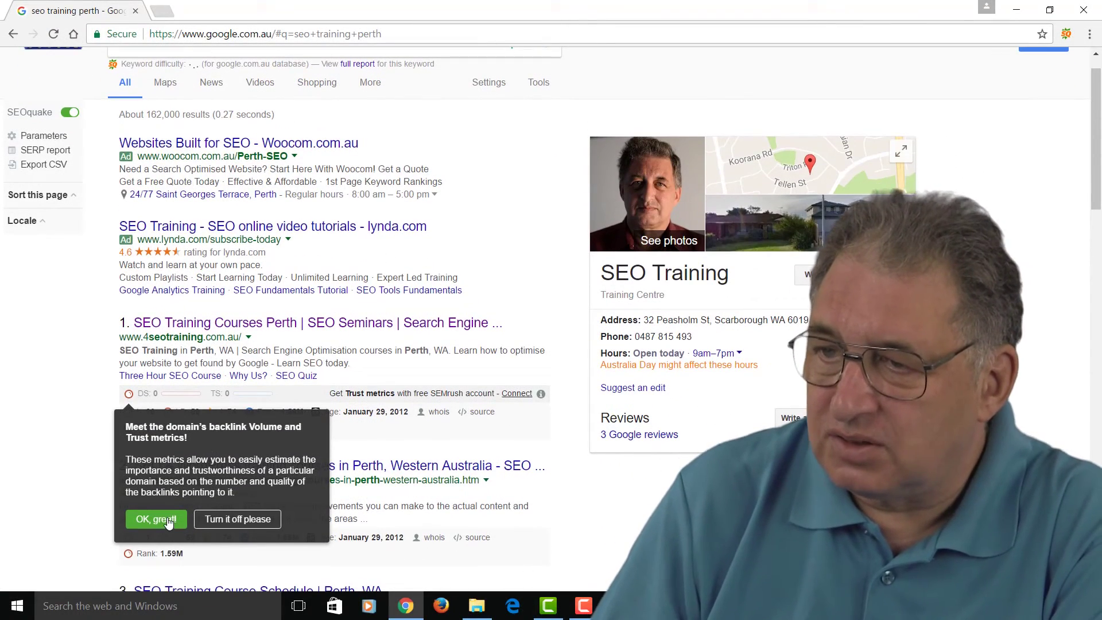
click(157, 520)
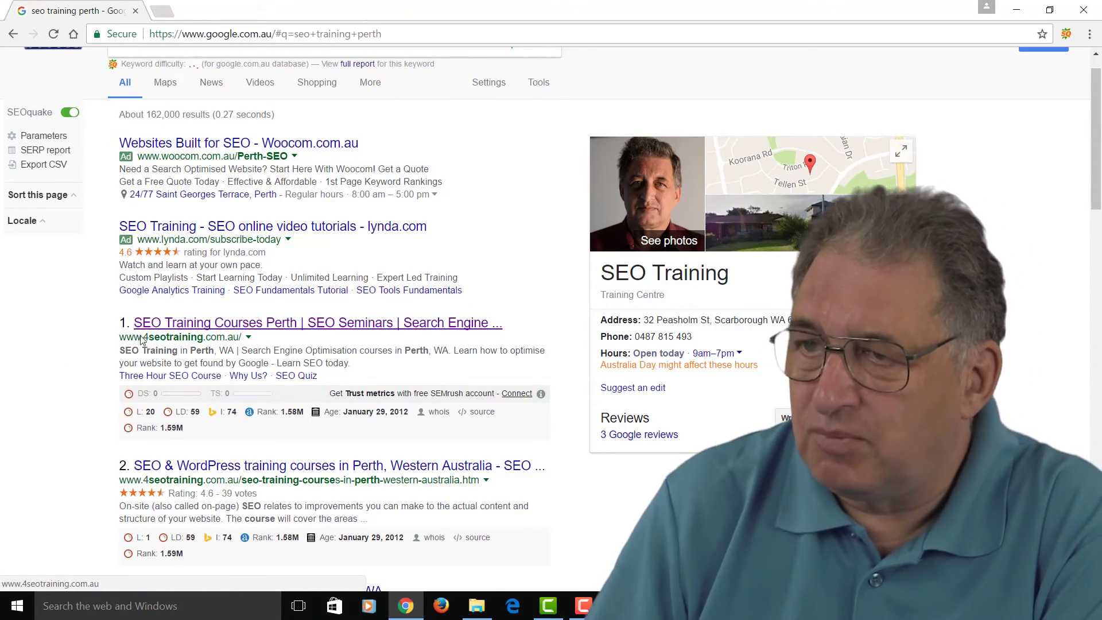
Step: Examine the SEOquake metrics under each search result, comparing links, index counts, ranks and domain ages
scroll(54, 413, down, 3)
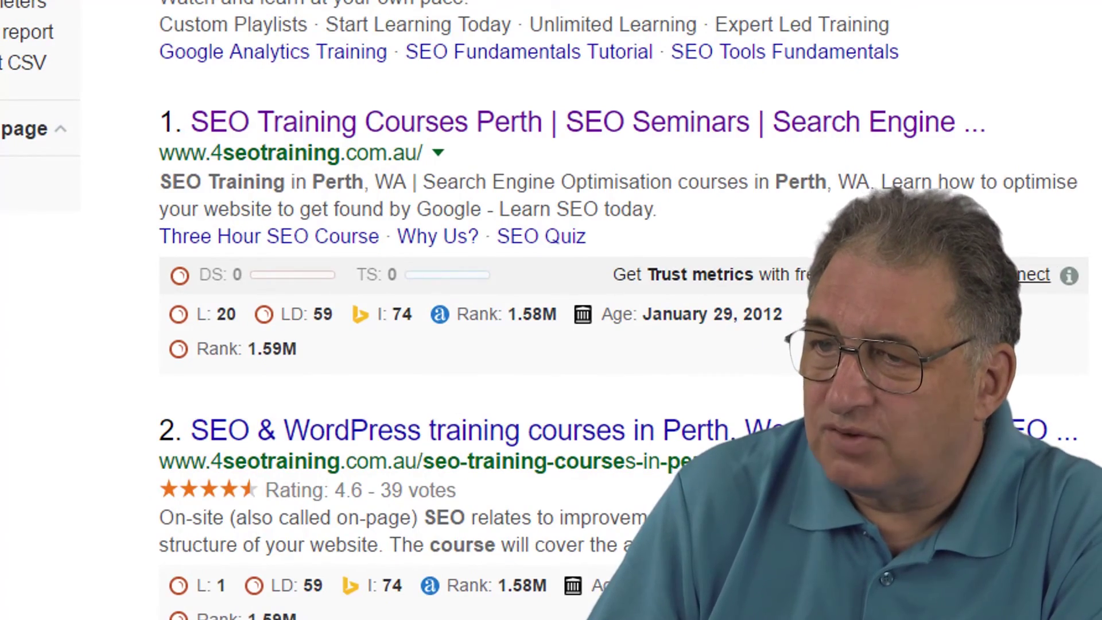
scroll(574, 310, down, 4)
scroll(115, 518, down, 5)
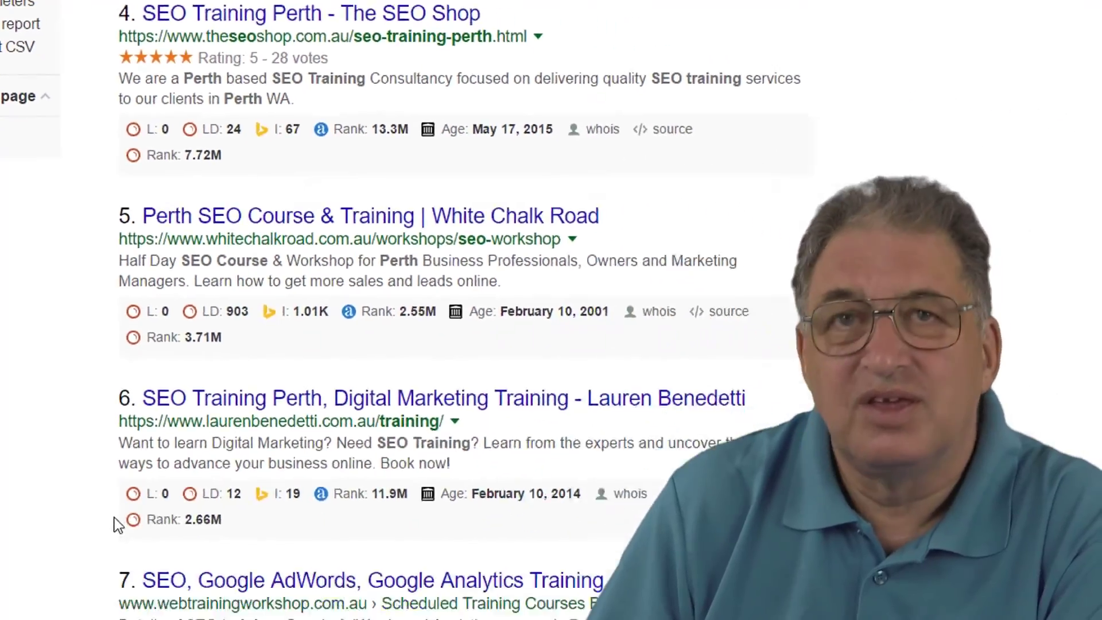
scroll(91, 411, down, 1)
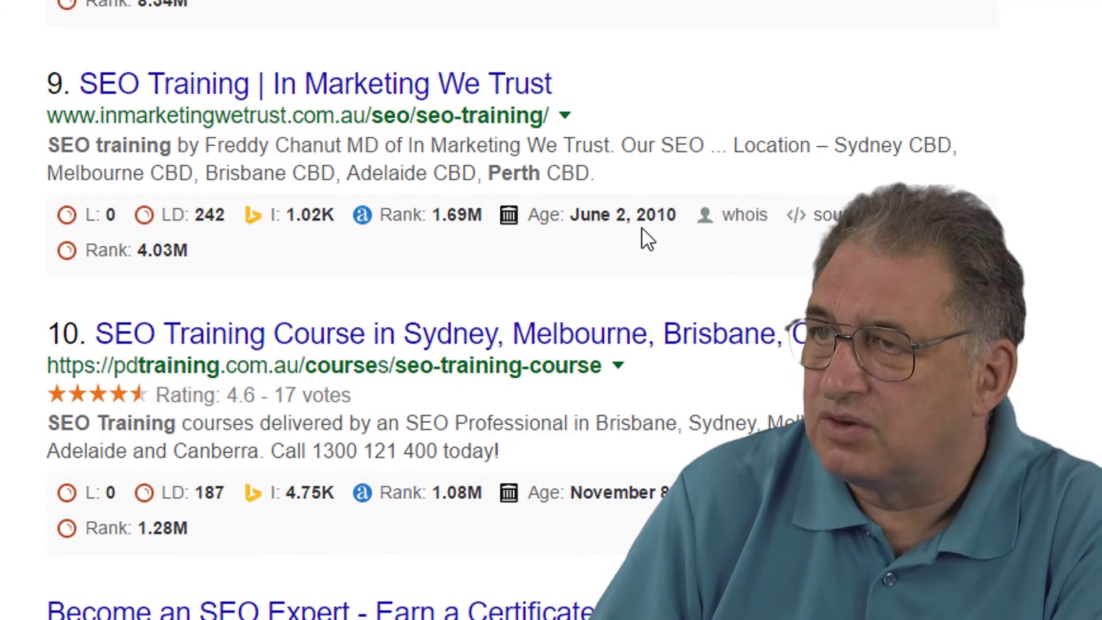
scroll(644, 237, down, 5)
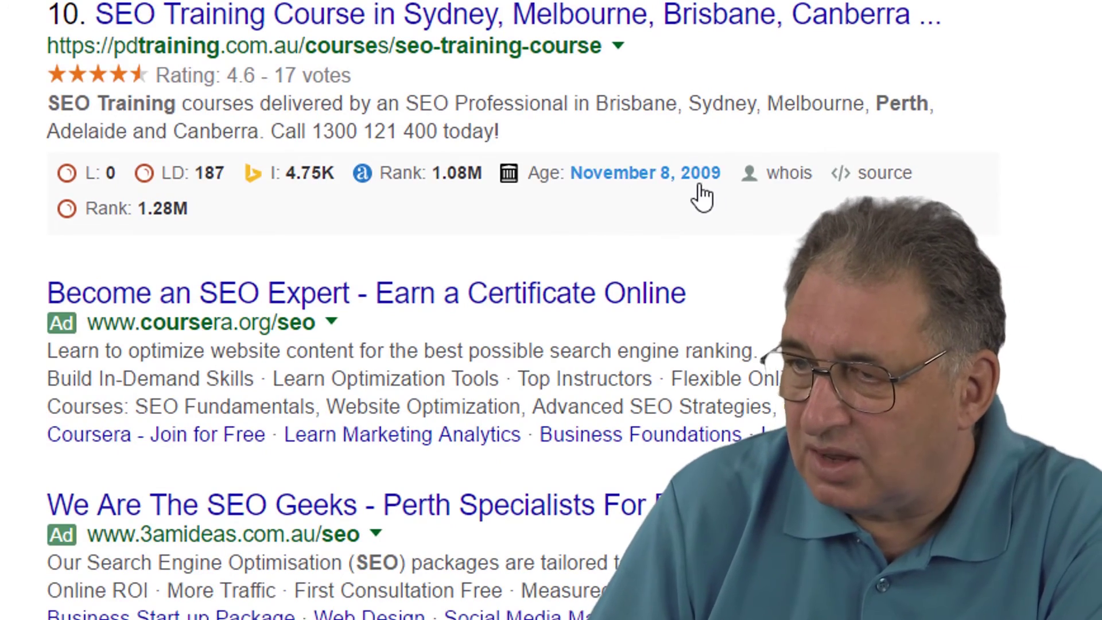
scroll(628, 198, up, 10)
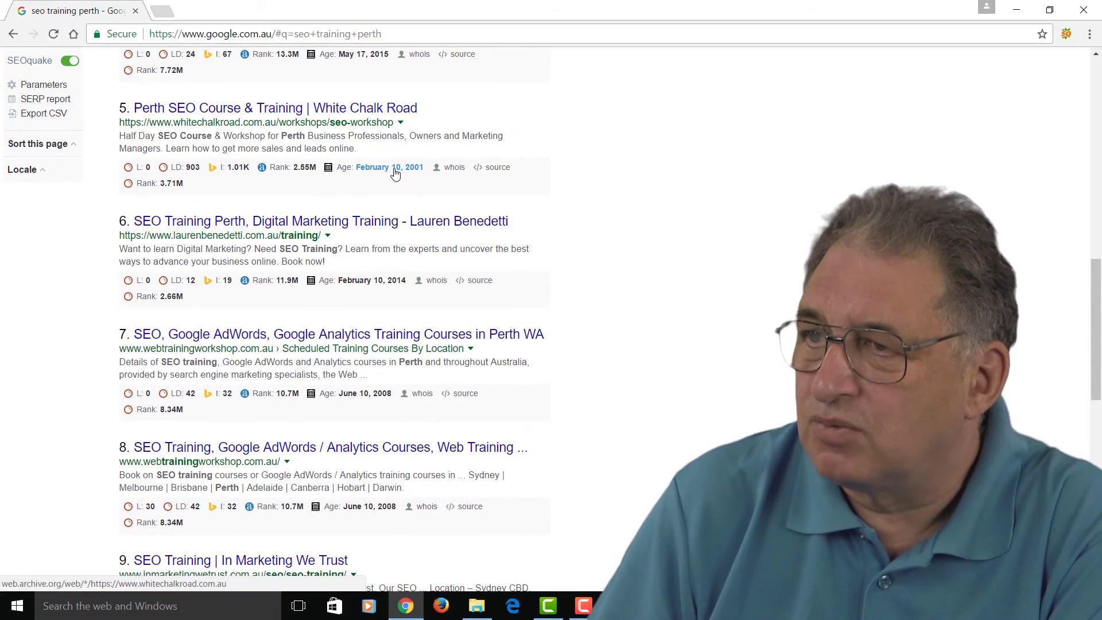
scroll(392, 175, up, 13)
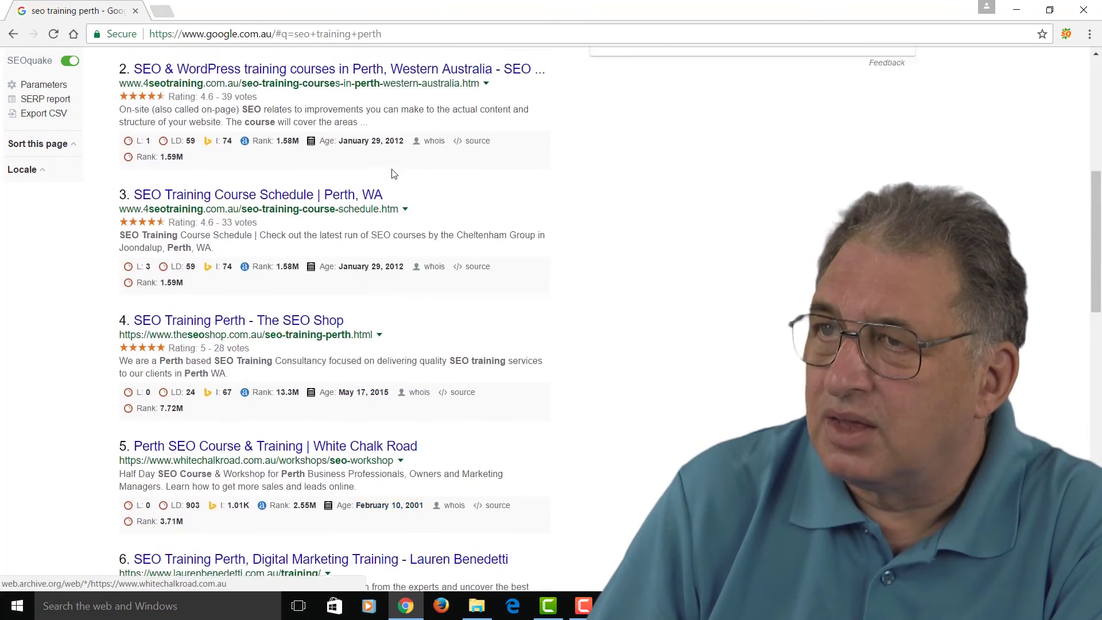
Step: Replace the Google query with "computer training materials" and run the search
triple_click(217, 76)
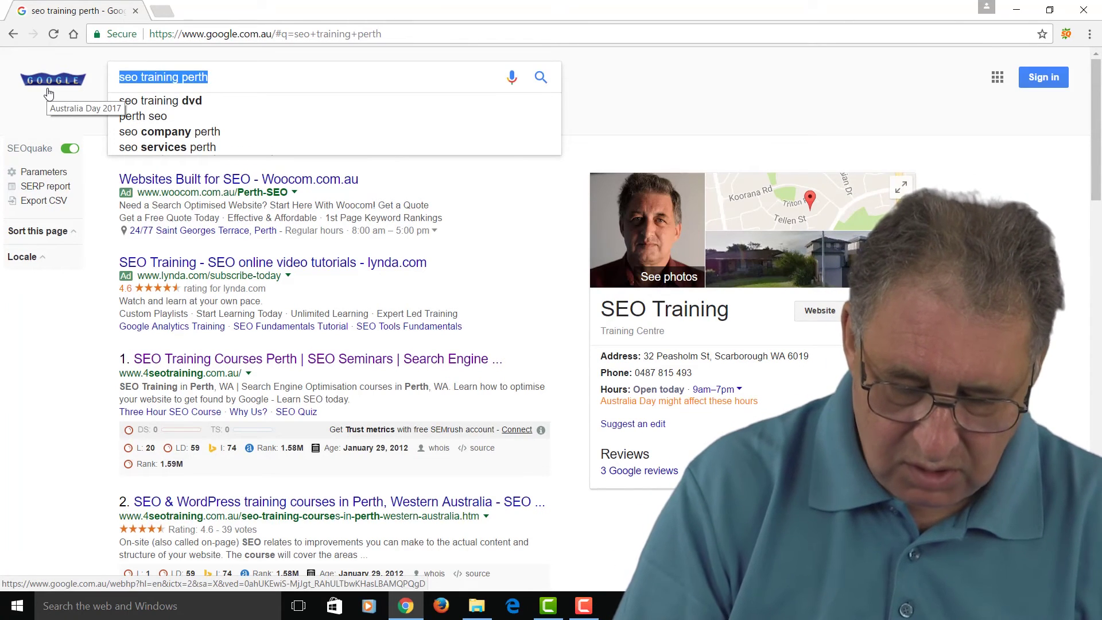
text(comp)
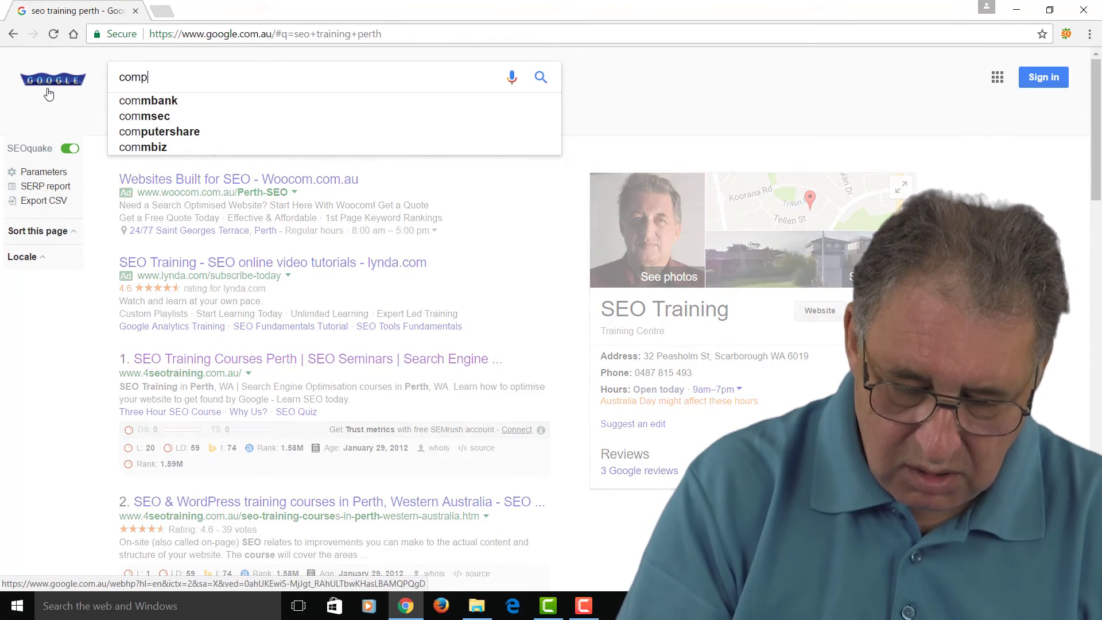
text(uter trai)
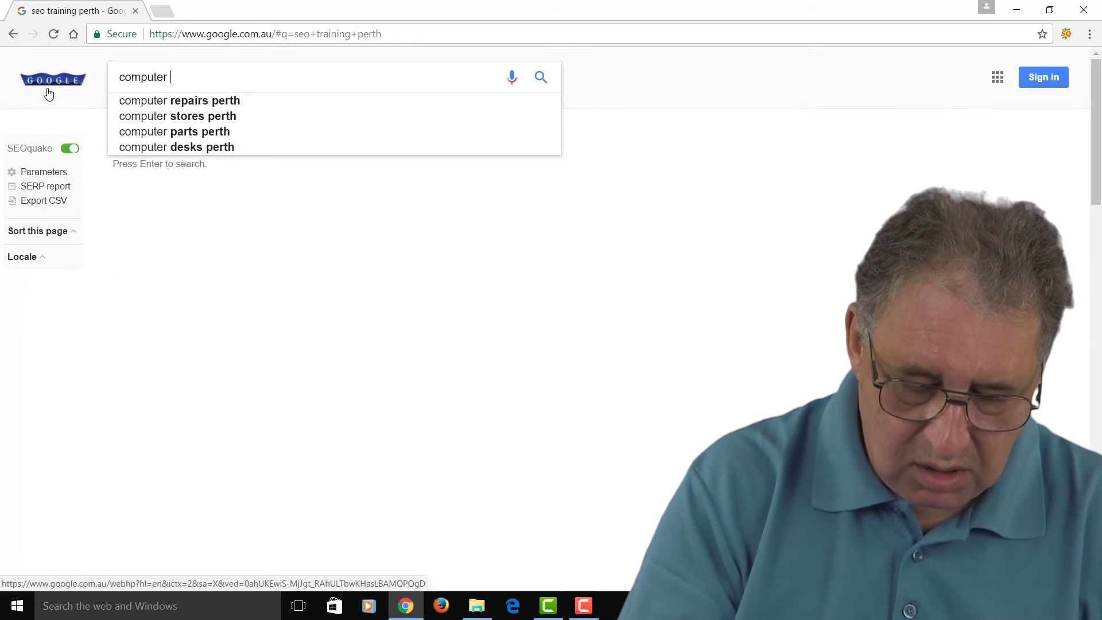
text(ning )
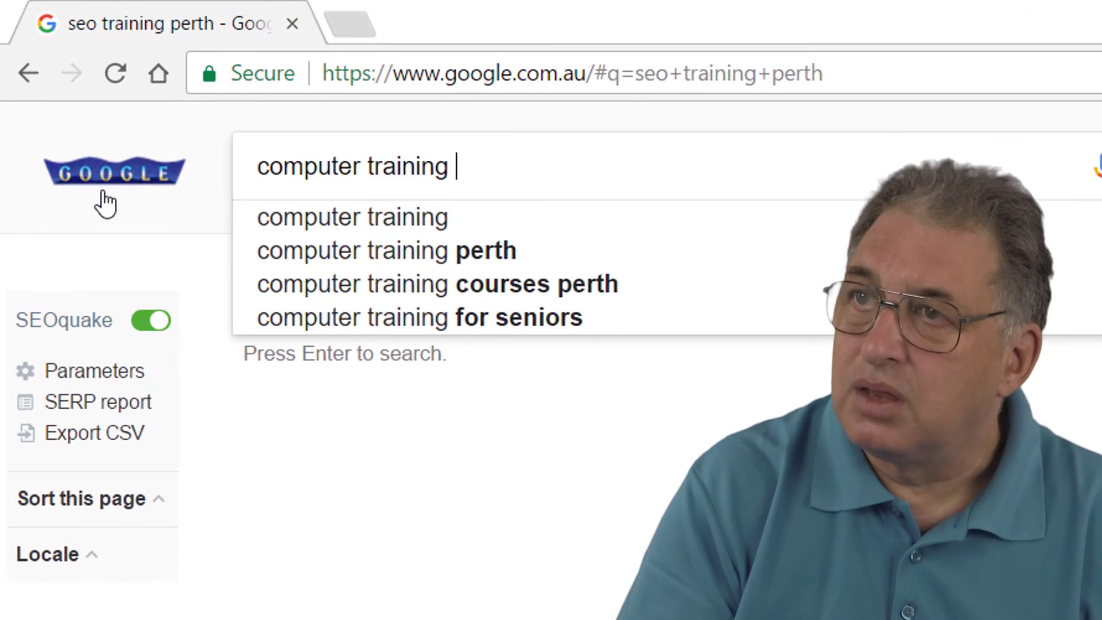
text(materials)
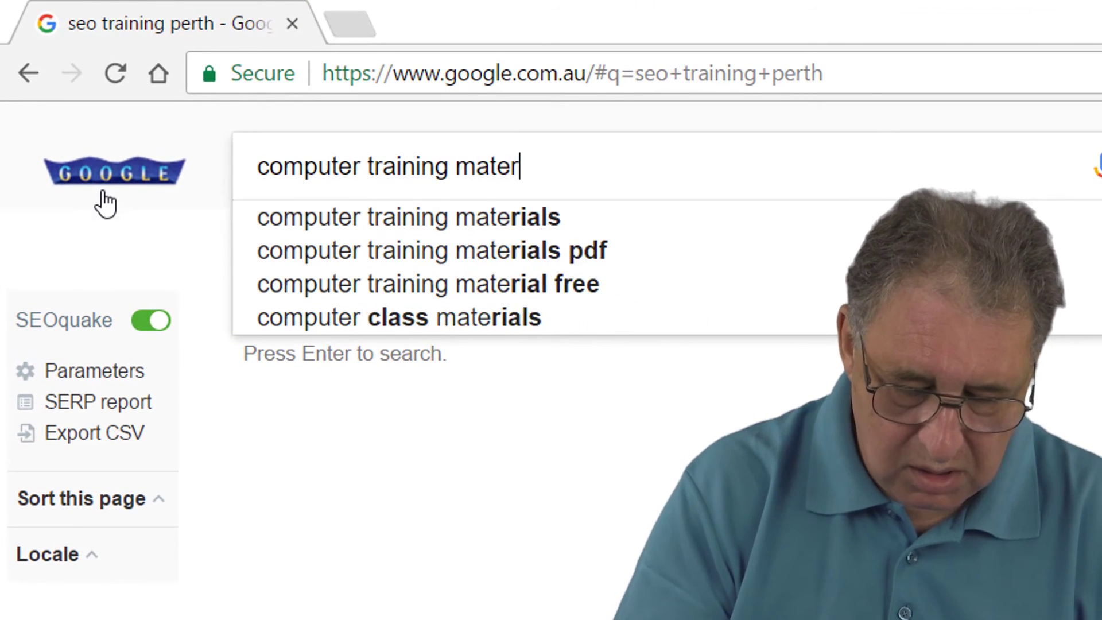
key(Return)
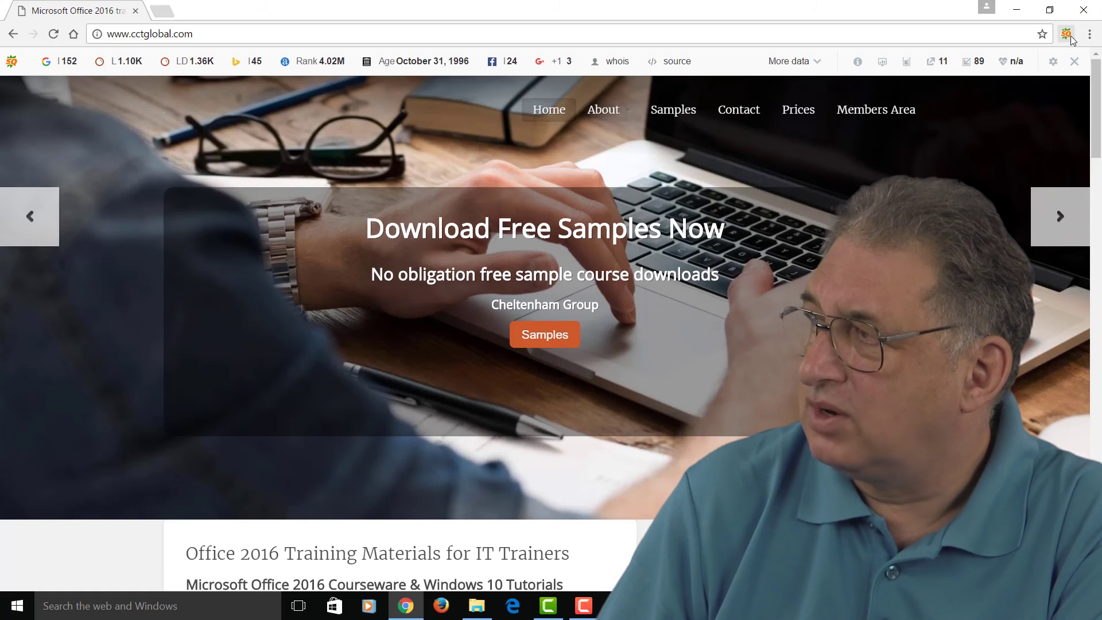
Step: Open Chrome's settings and show the list of installed extensions
click(1090, 35)
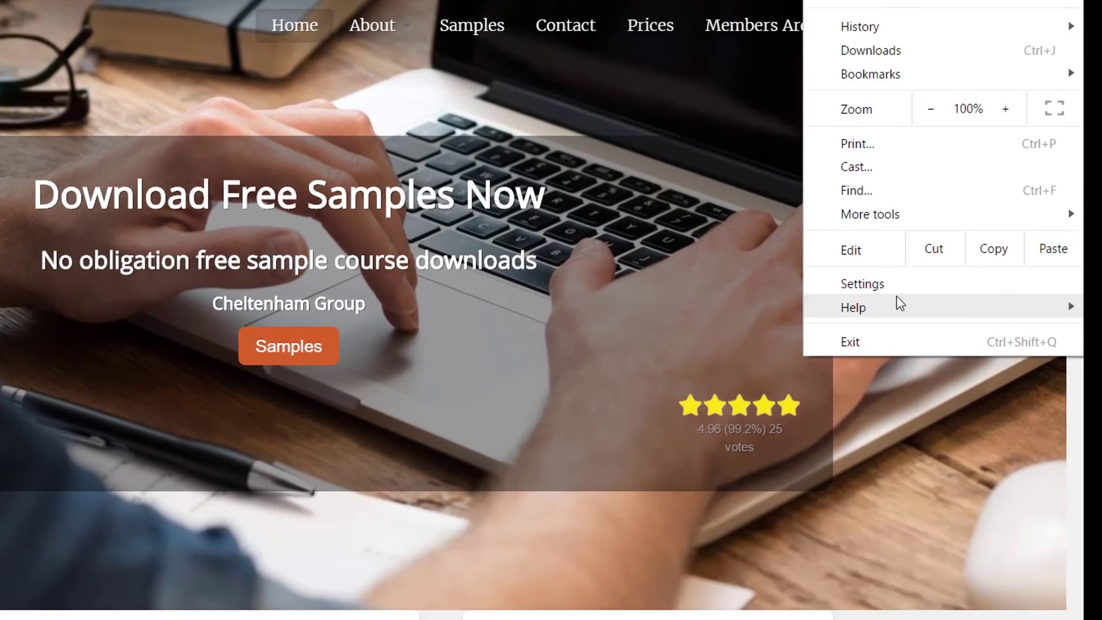
click(928, 323)
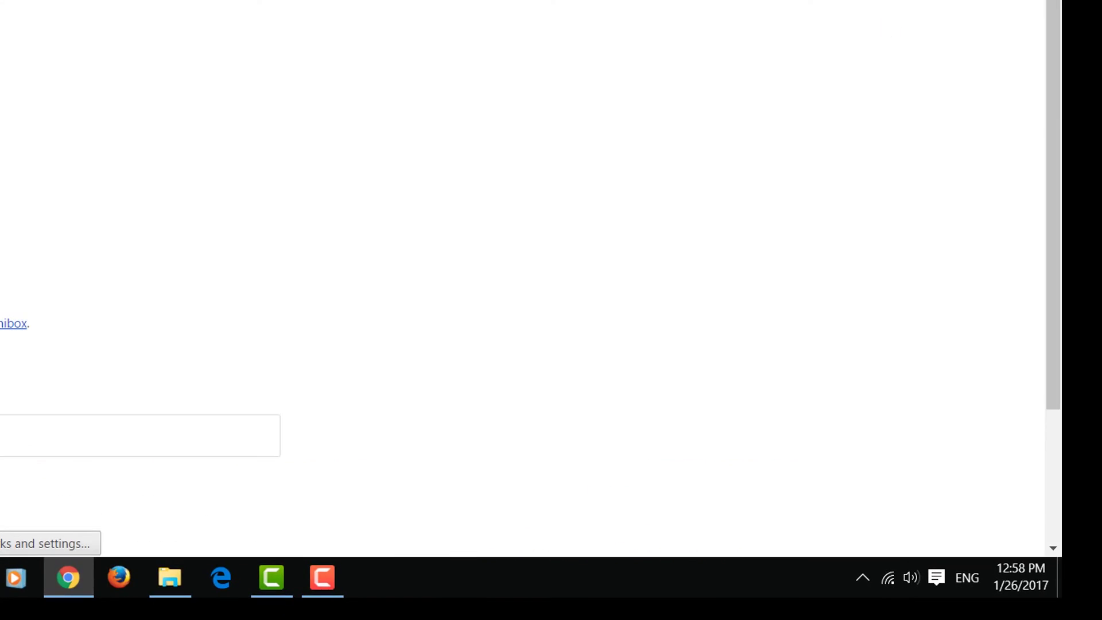
click(38, 103)
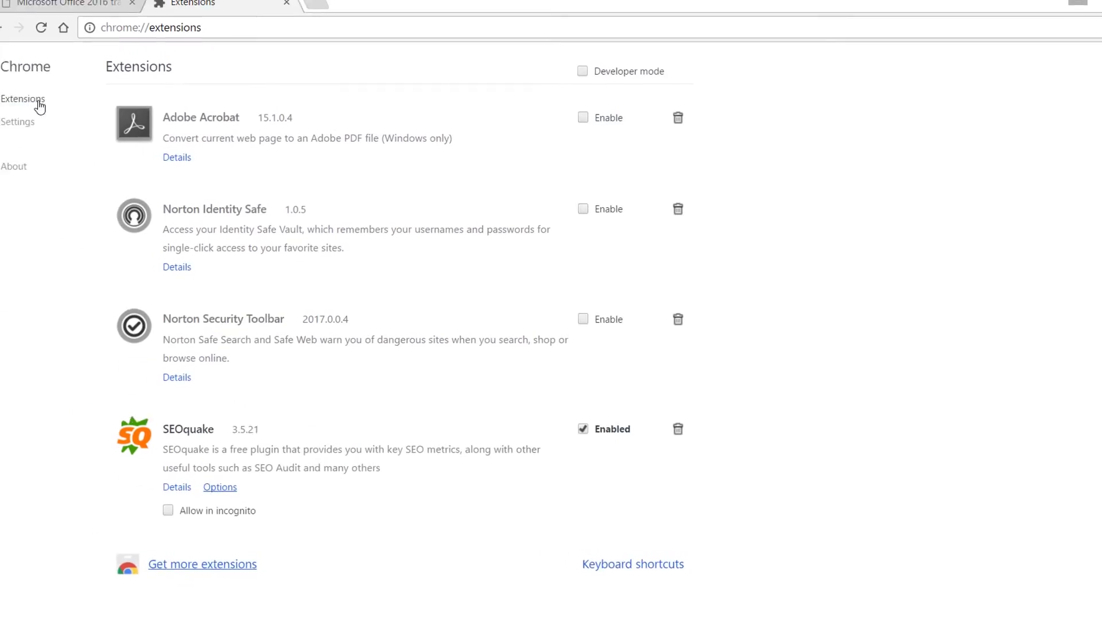